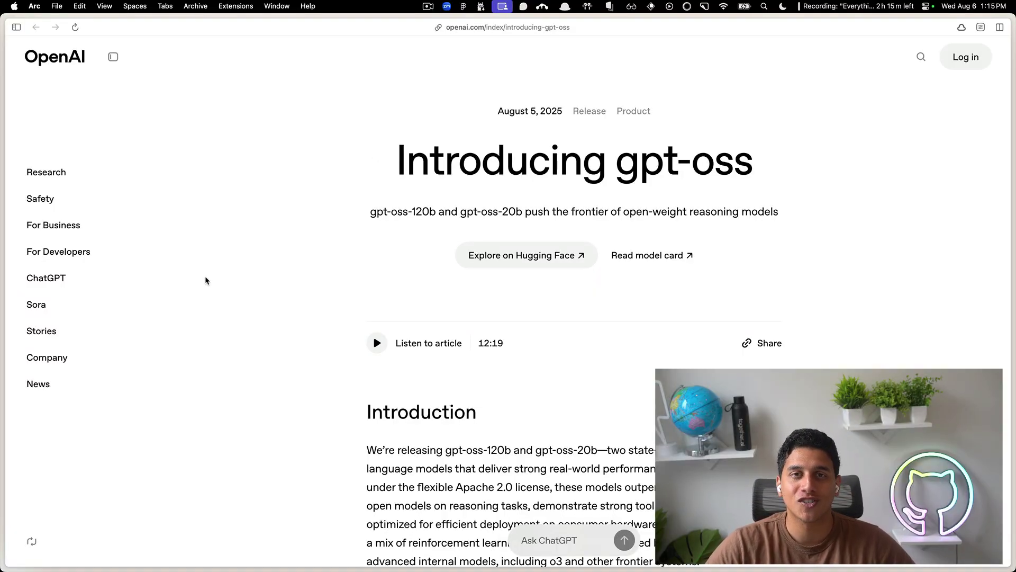
# Step: Read the gpt-oss article's Introduction, briefly highlighting its opening words
pyautogui.scroll(-3, 208, 280)
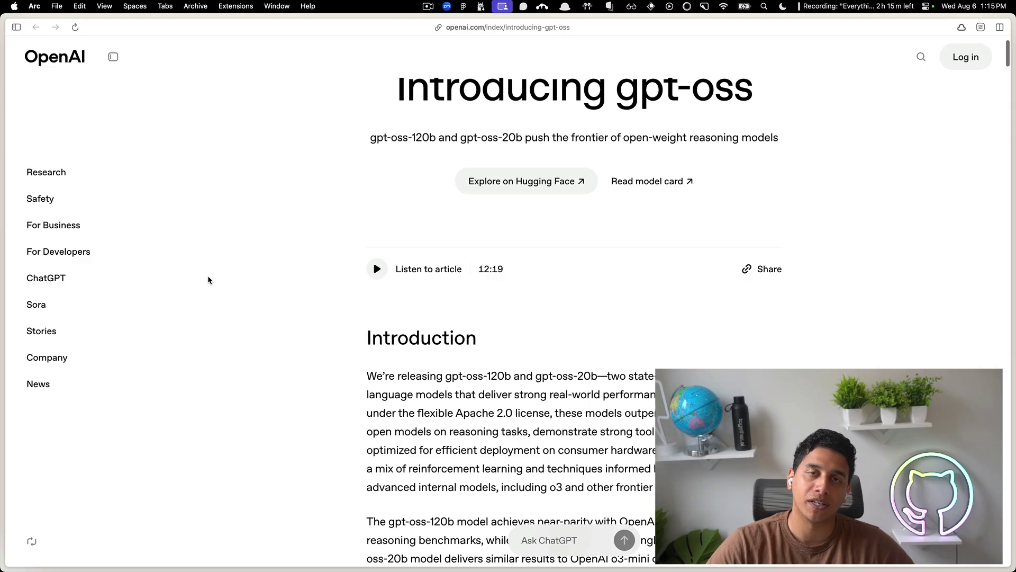
pyautogui.scroll(-1, 207, 278)
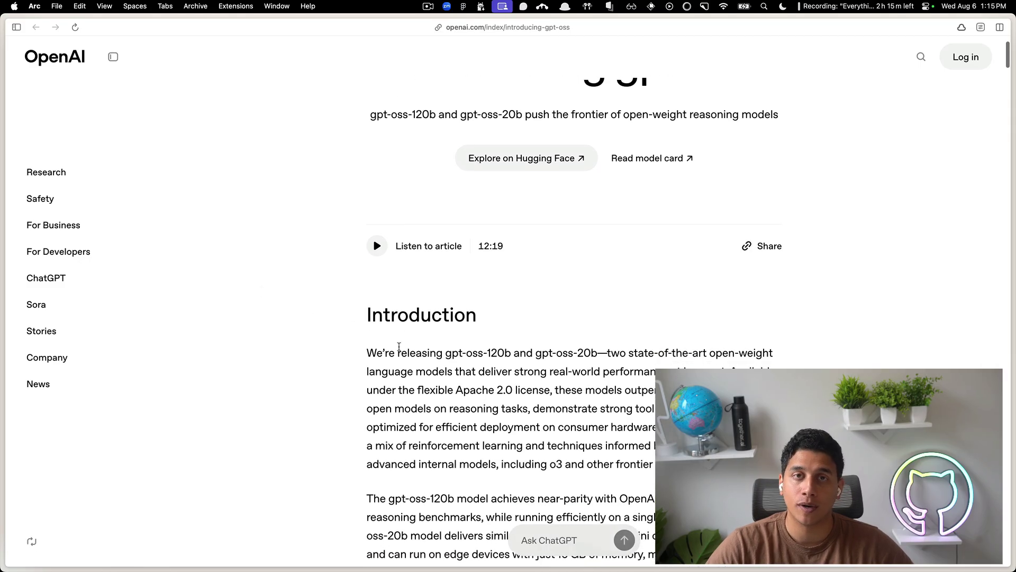
pyautogui.moveTo(368, 351); pyautogui.dragTo(595, 353)
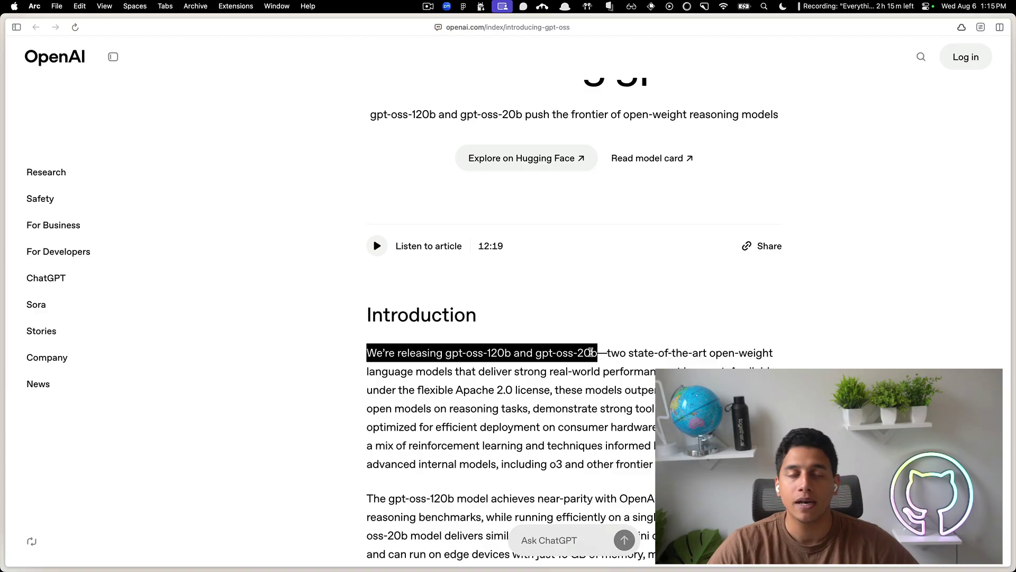
pyautogui.click(591, 352)
# Step: Scroll through Pre-training and Post-training to the Evaluations Codeforces competition-code chart
pyautogui.scroll(-7, 281, 264)
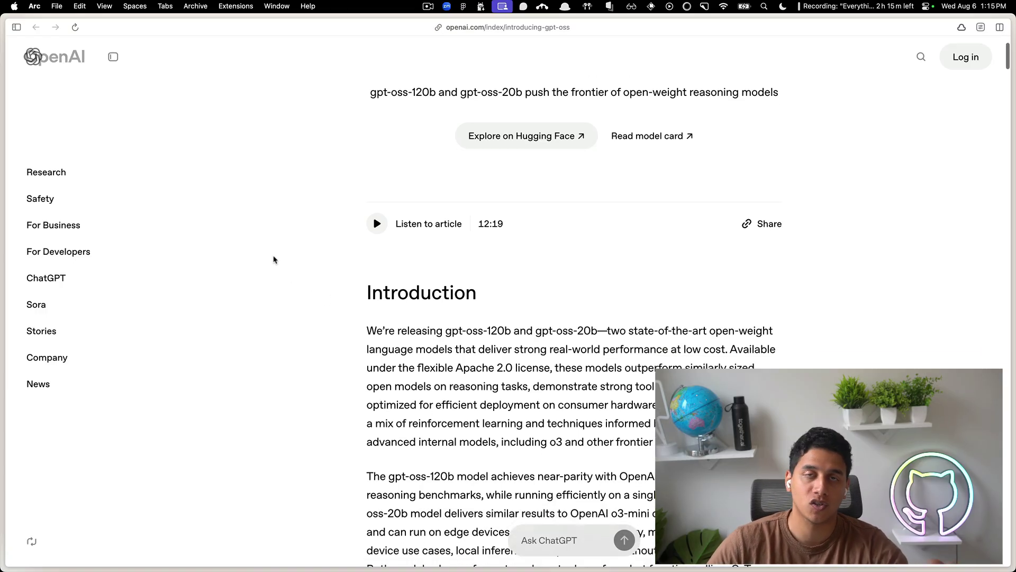
pyautogui.scroll(-7, 270, 256)
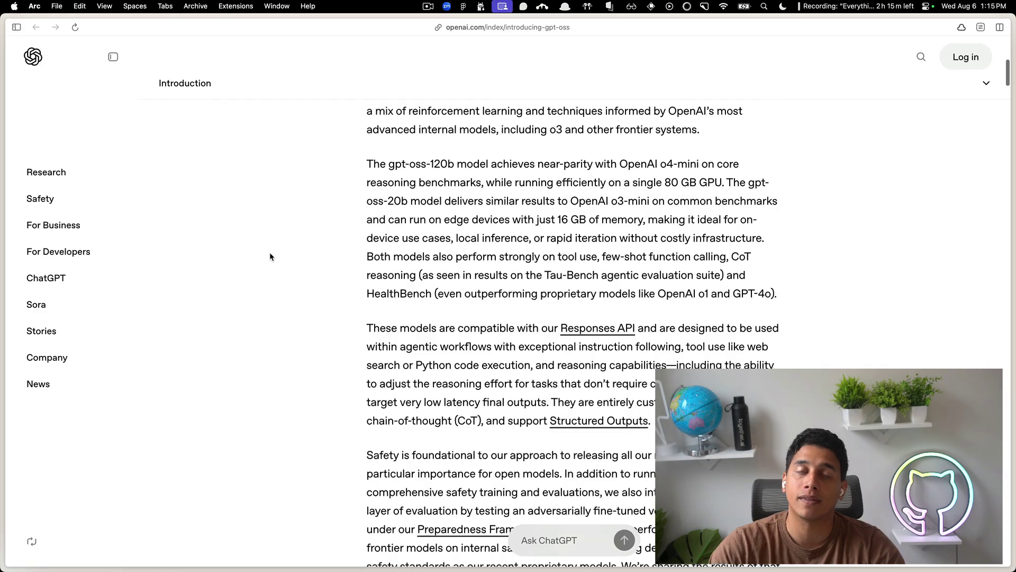
pyautogui.scroll(-4, 270, 257)
pyautogui.scroll(-10, 270, 256)
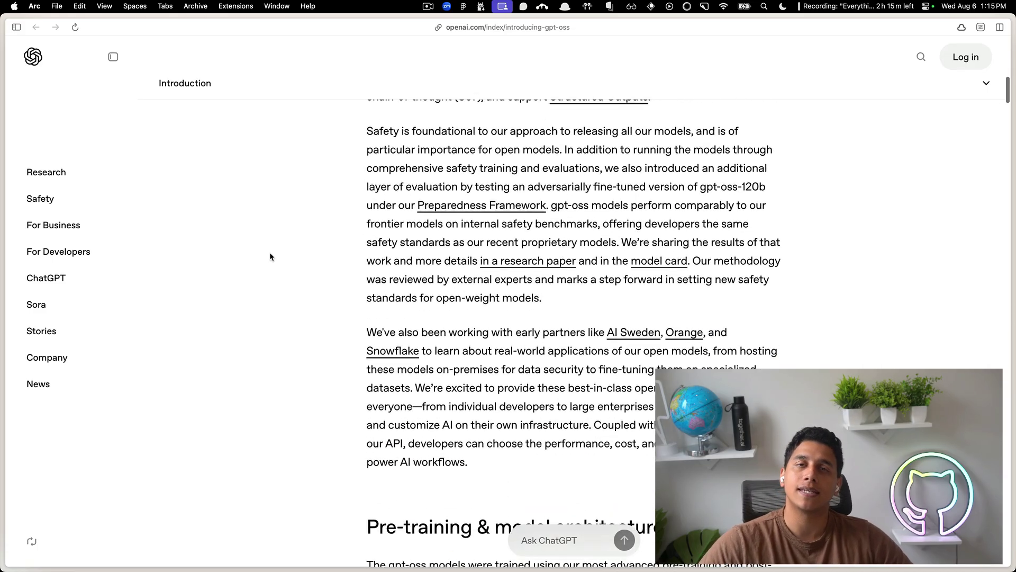
pyautogui.scroll(-8, 270, 257)
pyautogui.scroll(-7, 270, 257)
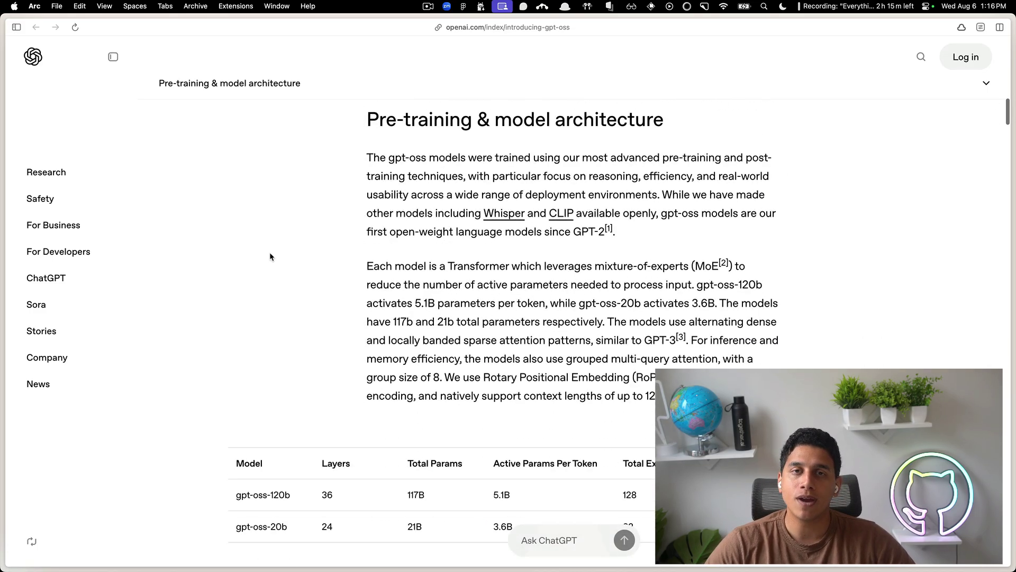
pyautogui.scroll(-18, 270, 257)
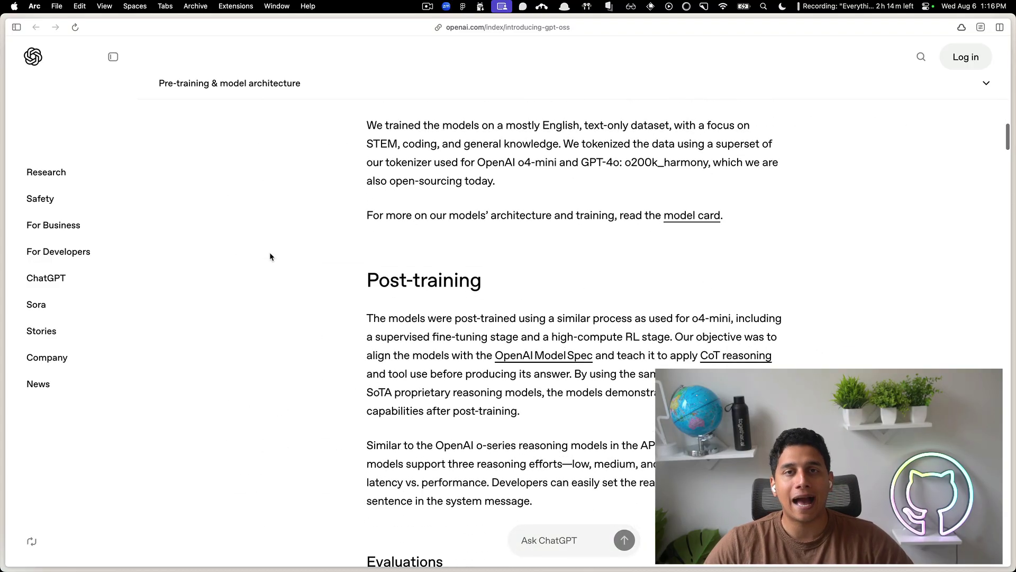
pyautogui.scroll(-9, 270, 257)
pyautogui.scroll(-10, 270, 257)
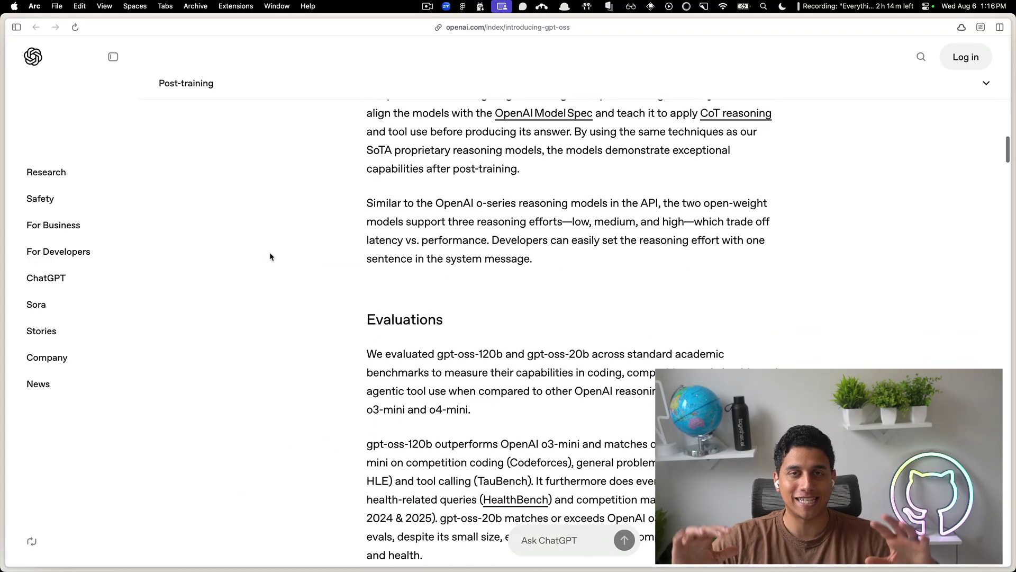
pyautogui.scroll(-2, 270, 257)
pyautogui.scroll(-1, 270, 257)
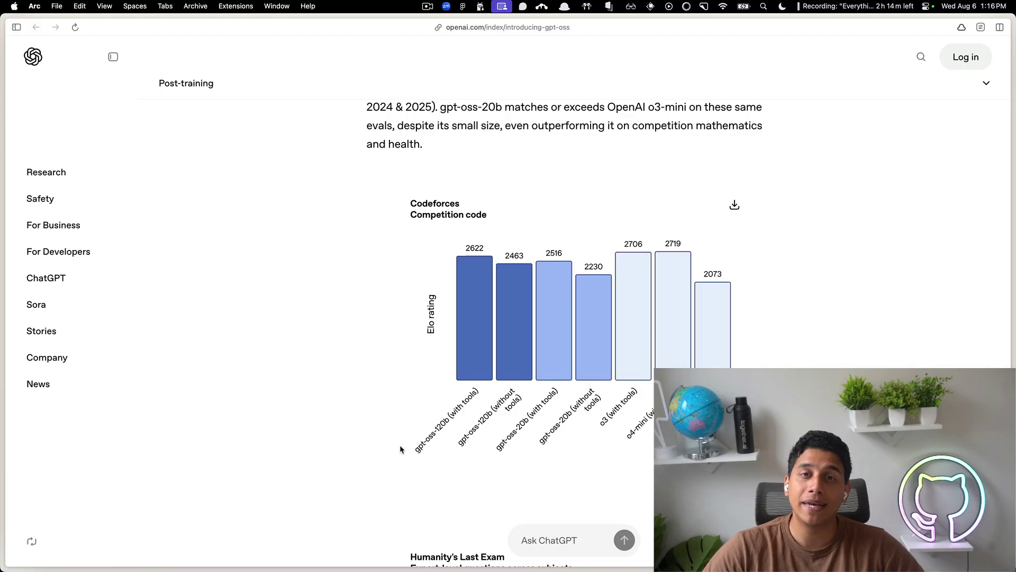
# Step: Scroll the gpt-oss article past the Humanity's Last Exam chart
pyautogui.scroll(-5, 356, 430)
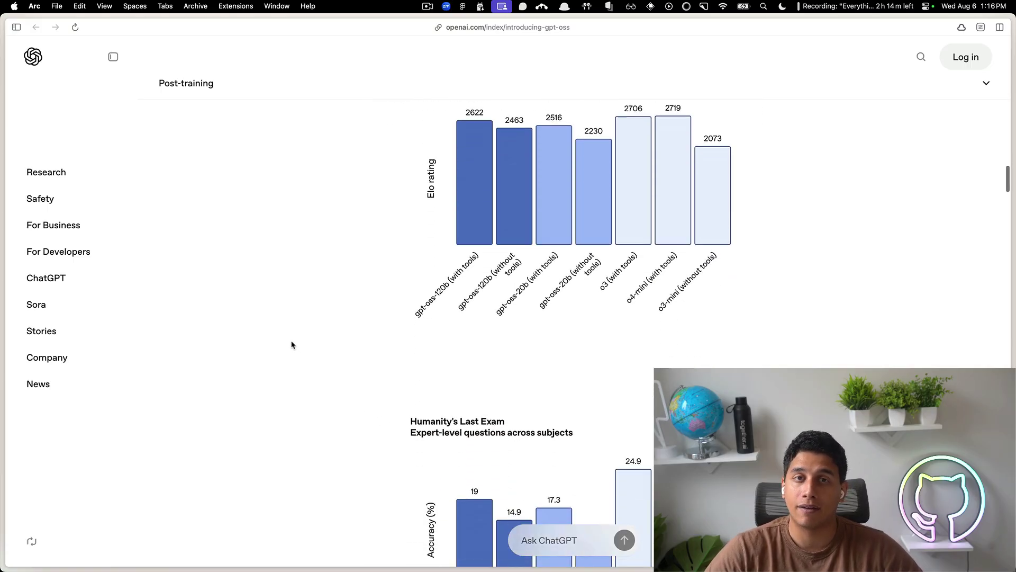
pyautogui.scroll(-1, 289, 341)
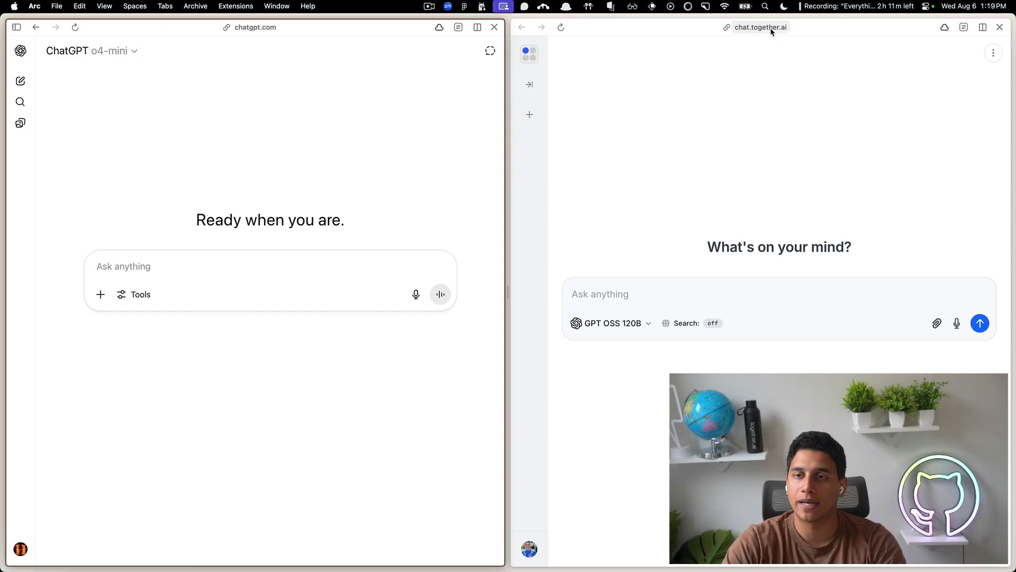
# Step: Paste the terminal Snake-game prompt into both o4-mini and GPT OSS 120B chats and send it
pyautogui.click(763, 89)
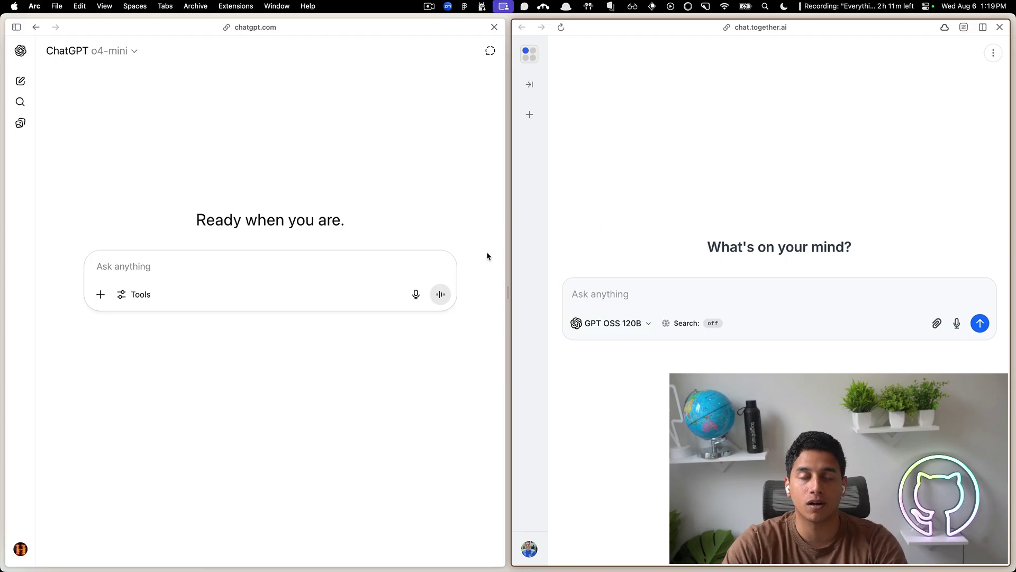
pyautogui.click(336, 263)
pyautogui.write('Write a complete, runnable Python program that implements the classic ‘Snake’ game in a terminal using only the standard library. The snake must grow when it eats food, end on self- or wall-collision, and support arrow-key input. Include a brief (≤120 words) explanation of design choices')
pyautogui.click(651, 285)
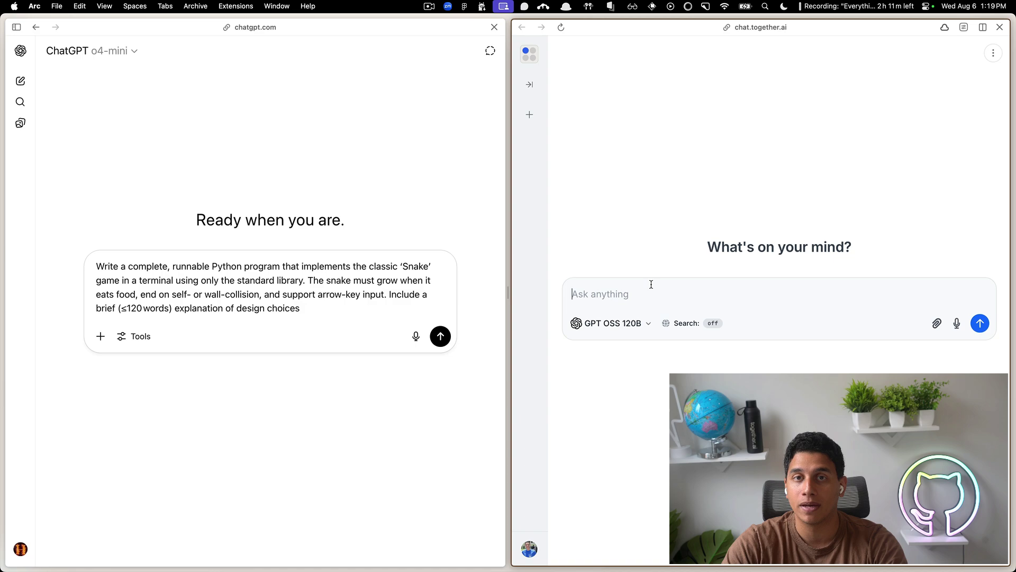
pyautogui.write('Write a complete, runnable Python program that implements the classic ‘Snake’ game in a terminal using only the standard library. The snake must grow when it eats food, end on self- or wall-collision, and support arrow-key input. Include a brief (≤120 words) explanation of design choices')
pyautogui.click(980, 344)
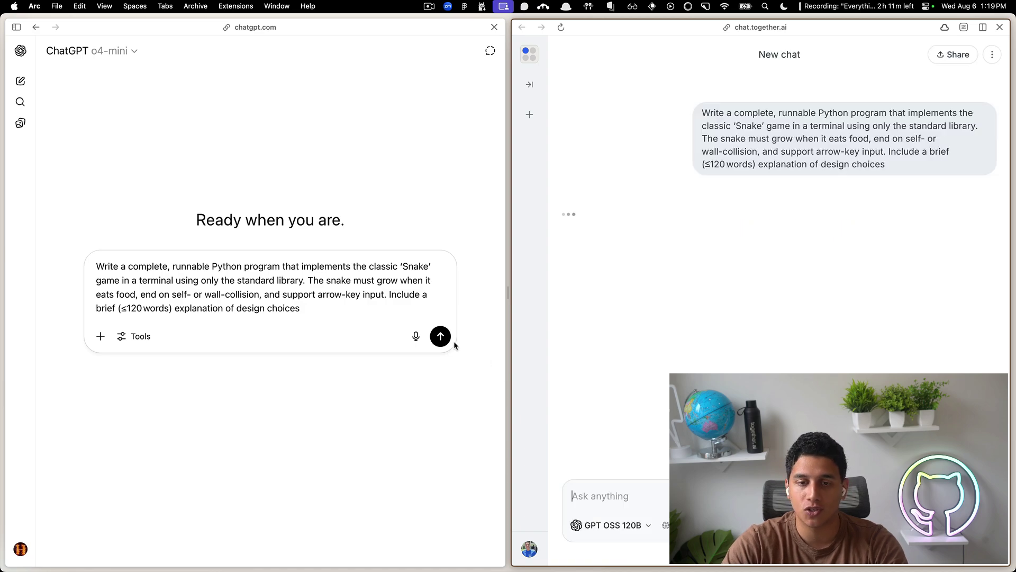
pyautogui.click(441, 336)
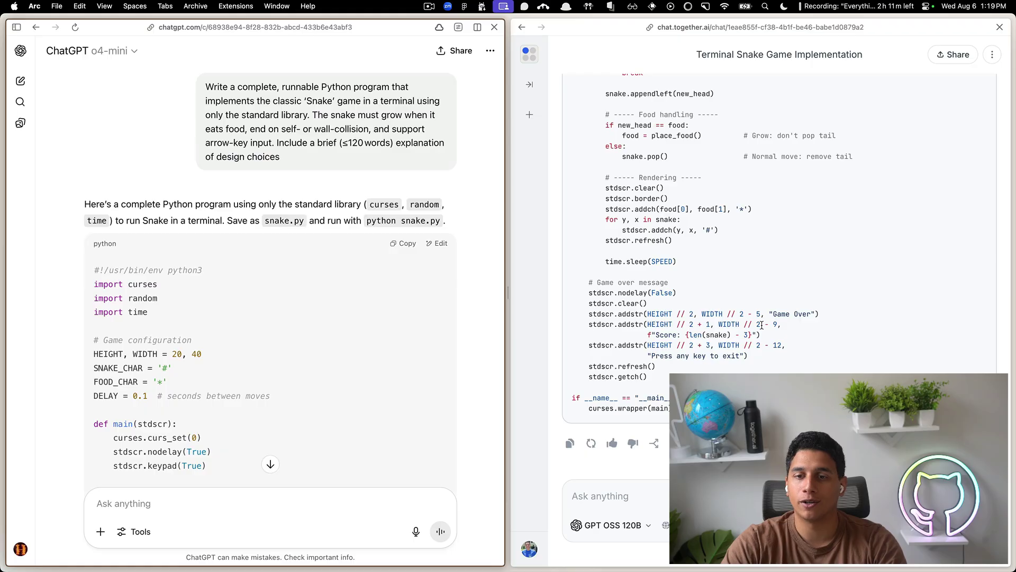
# Step: Copy the Python code from o4-mini's answer in ChatGPT
pyautogui.scroll(20, 762, 325)
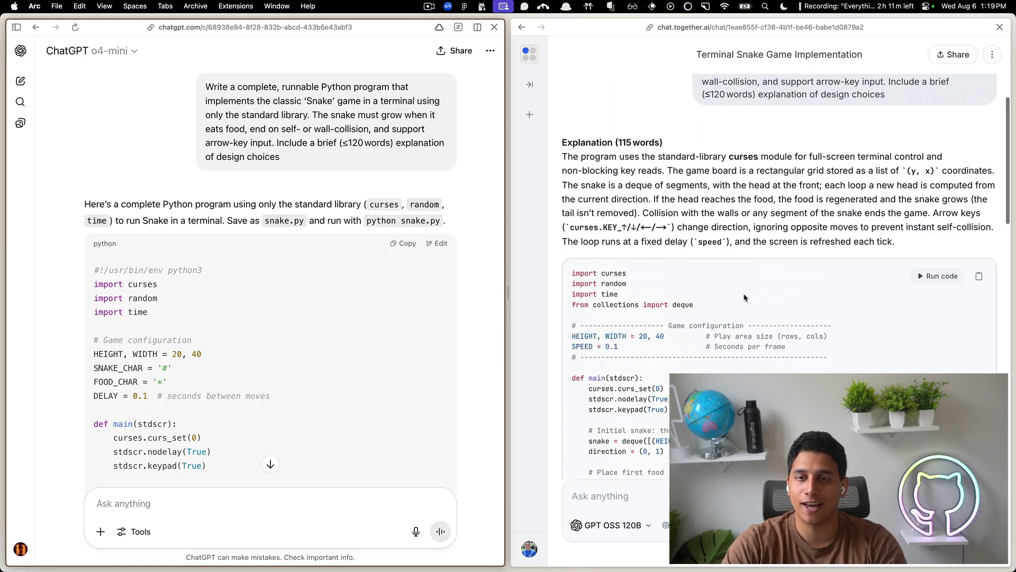
pyautogui.scroll(-1, 231, 205)
pyautogui.click(403, 226)
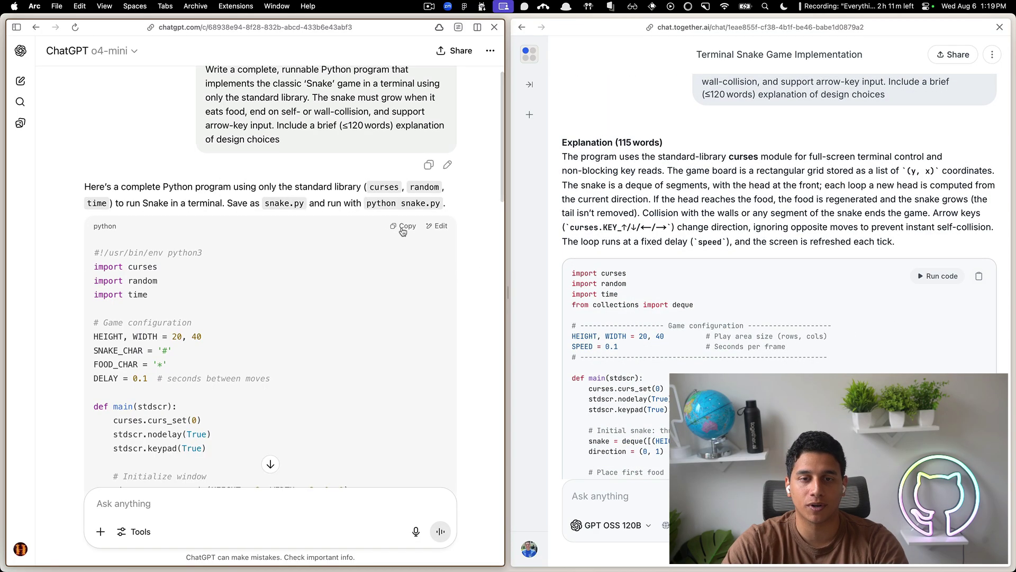
# Step: Paste o4-mini's code into trying-snake-game.py in Cursor and run python3 trying-snake-game.py
pyautogui.press('super+Tab')
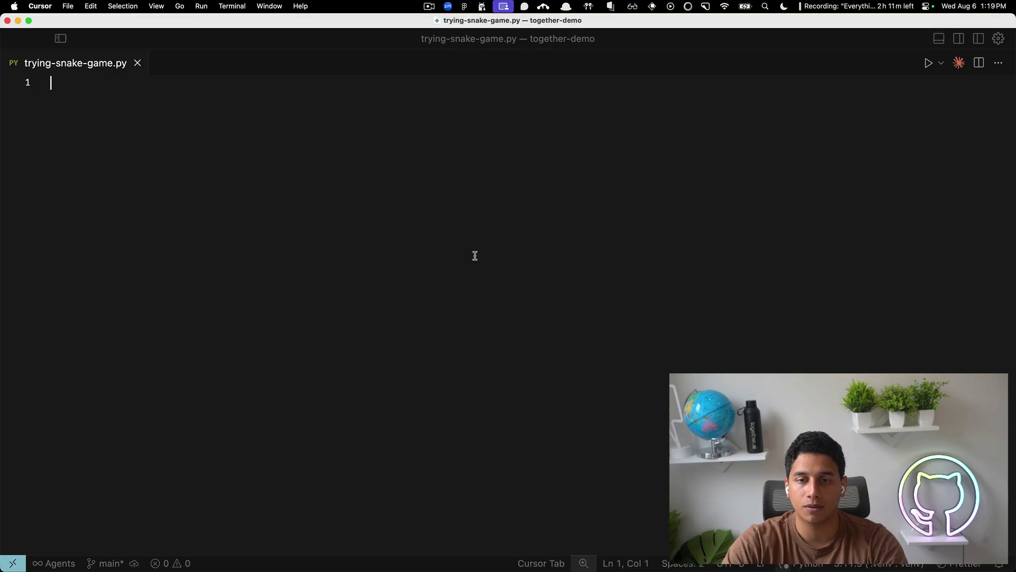
pyautogui.press('super+v')
pyautogui.hotkey('ctrl', '`')
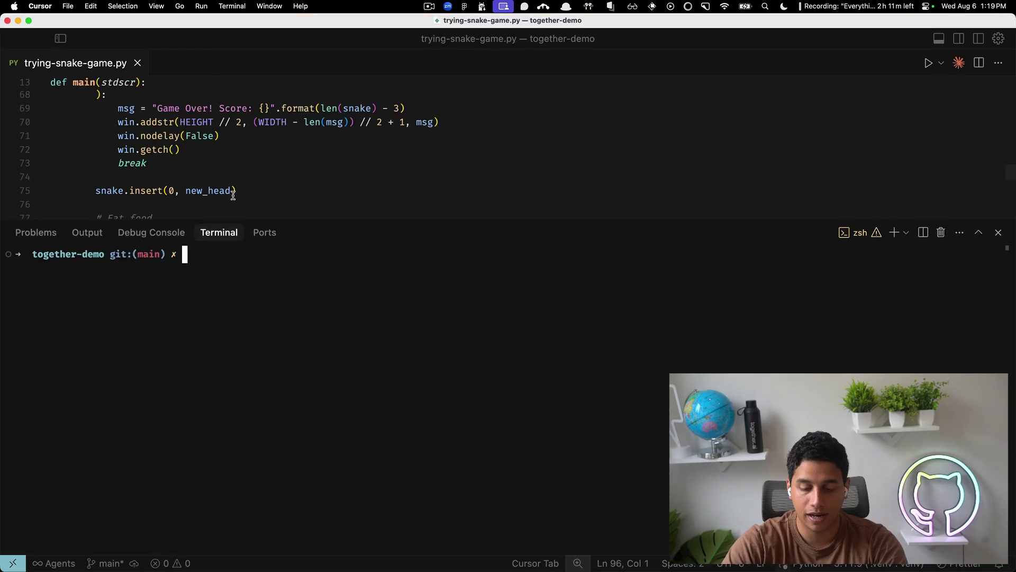
pyautogui.write('python3 tryin')
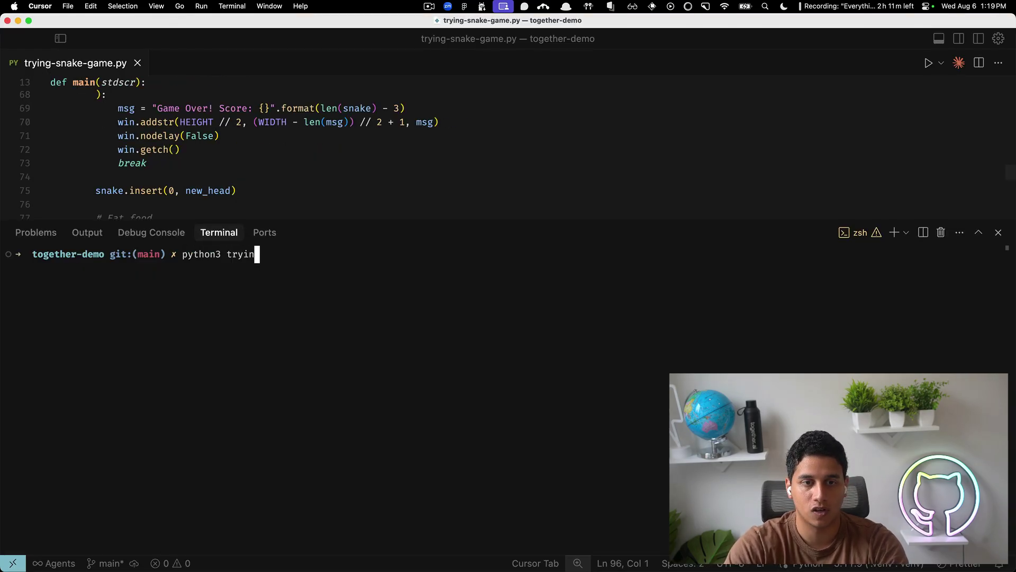
pyautogui.write('g-s')
pyautogui.press('Tab')
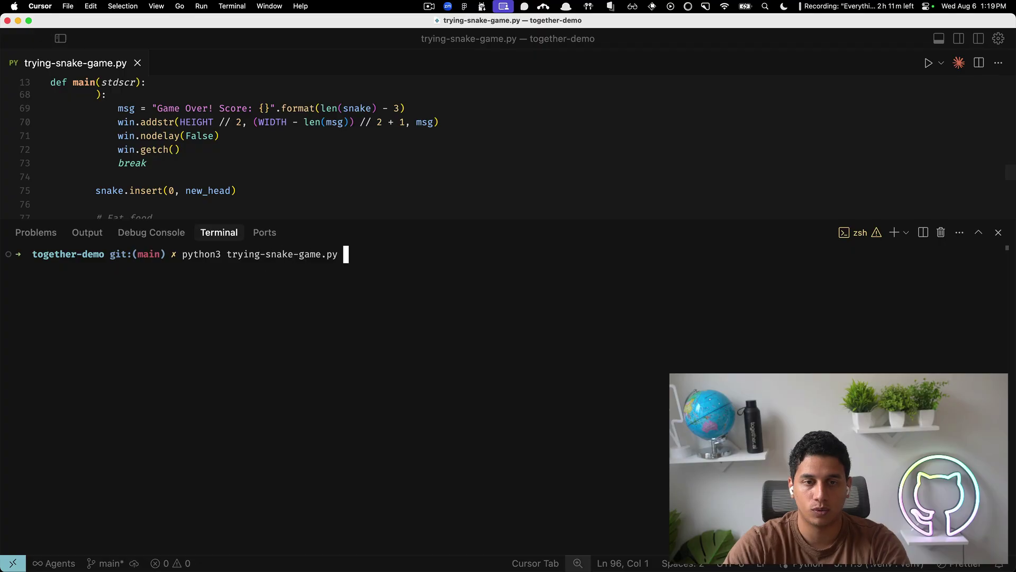
pyautogui.press('Return')
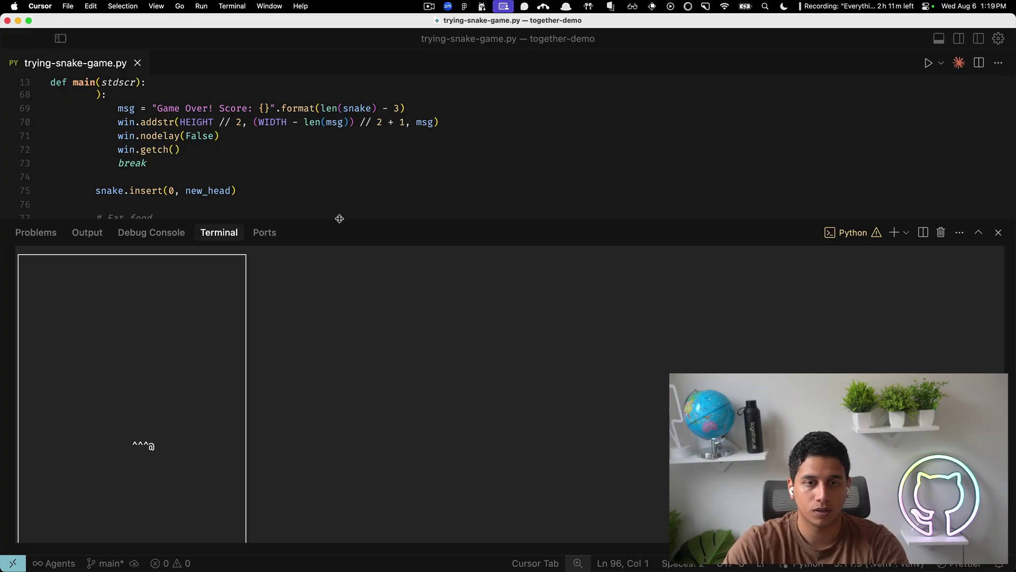
# Step: Enlarge the terminal after the curses error and rerun the Snake game successfully
pyautogui.moveTo(339, 218); pyautogui.dragTo(339, 132)
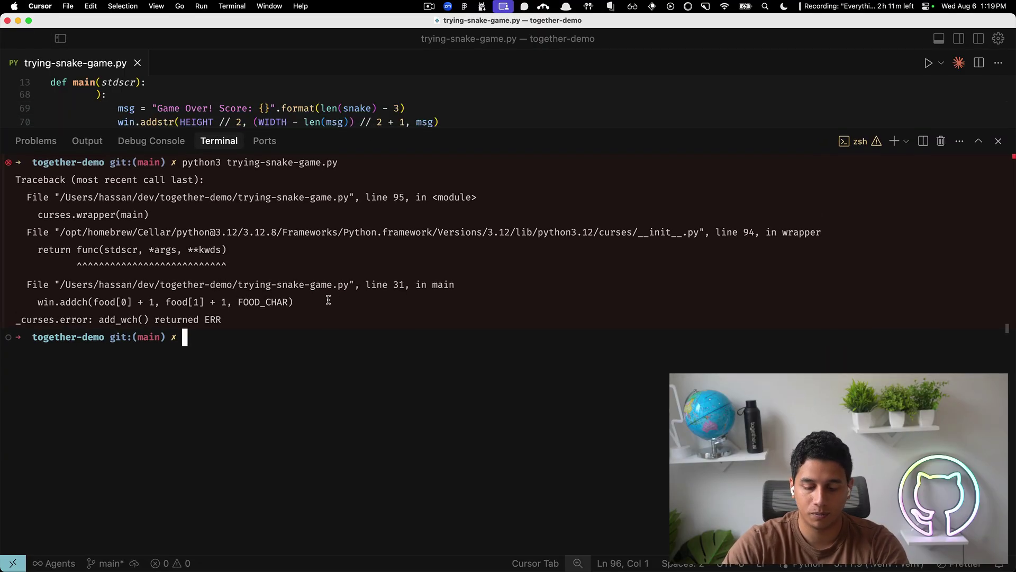
pyautogui.hotkey('ctrl', 'l')
pyautogui.press('Up')
pyautogui.press('Return')
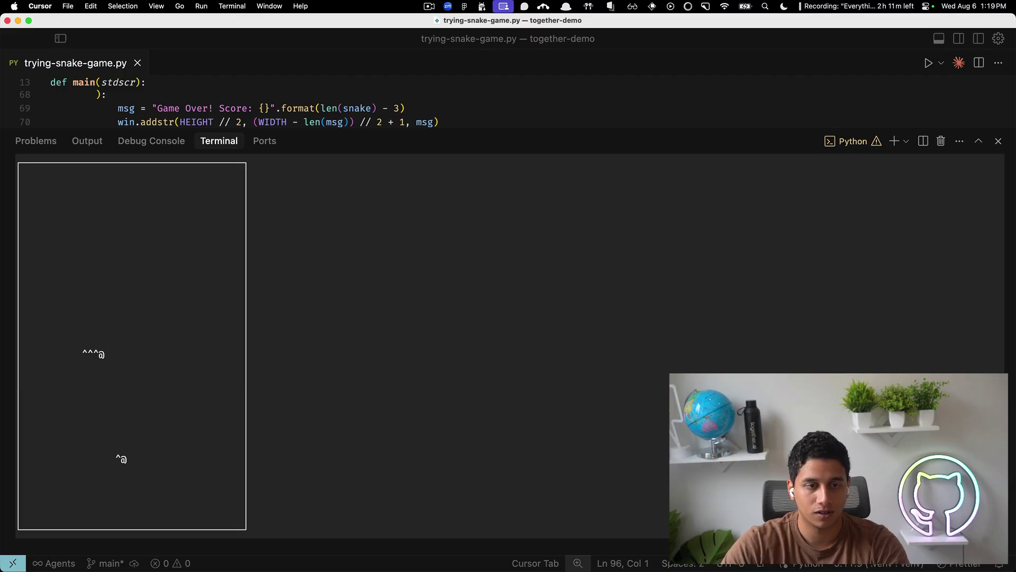
pyautogui.press('Up')
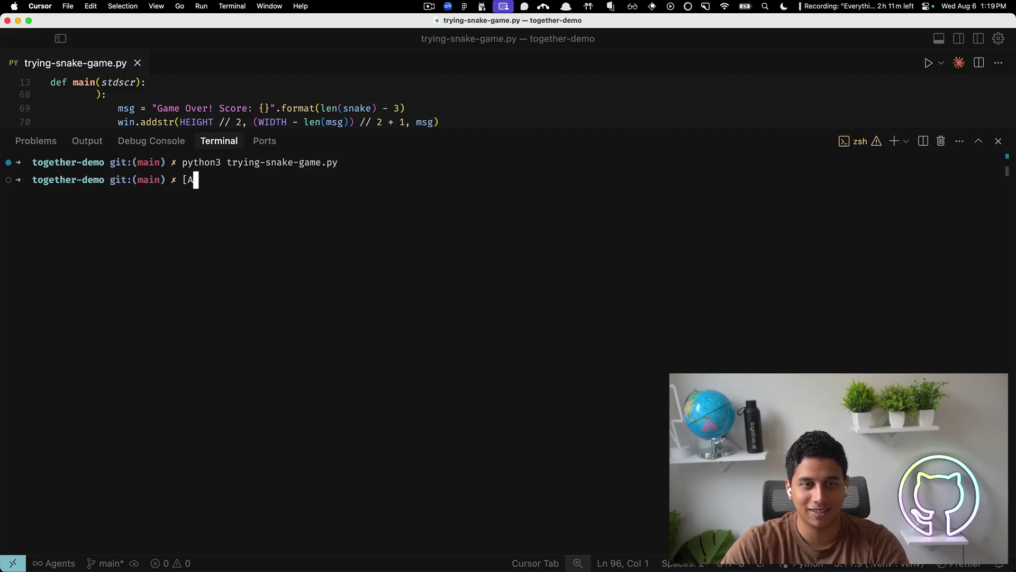
pyautogui.press('BackSpace')
pyautogui.press('BackSpace')
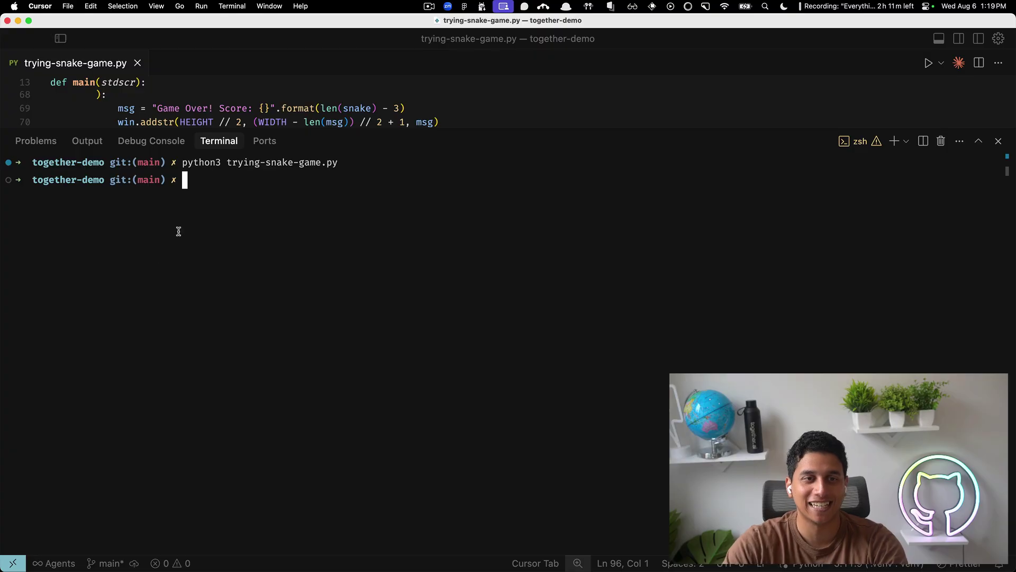
# Step: Back in Arc, copy GPT OSS 120B's Python code from Together AI Chat
pyautogui.press('super+Tab')
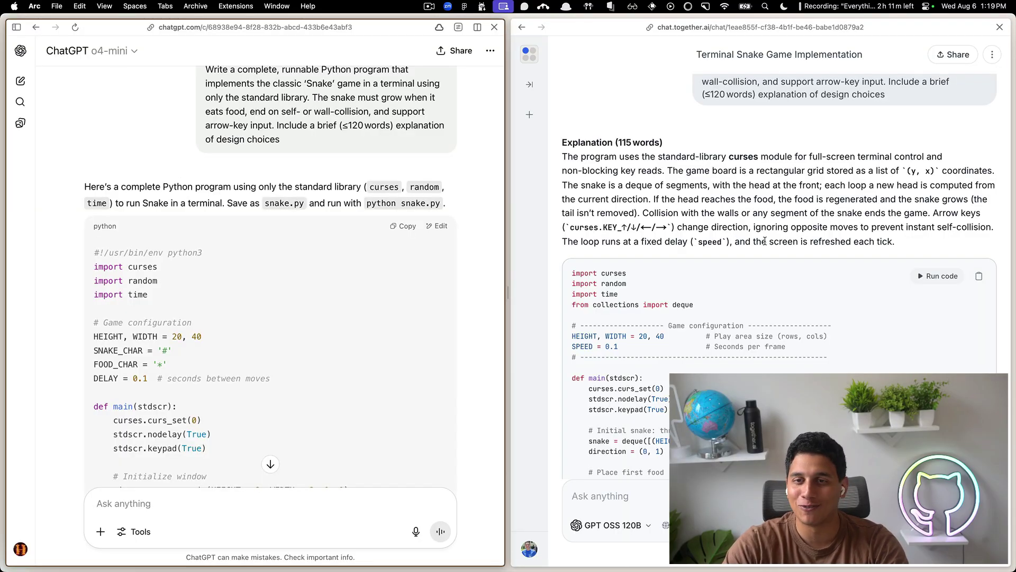
pyautogui.scroll(3, 688, 255)
pyautogui.scroll(-4, 689, 267)
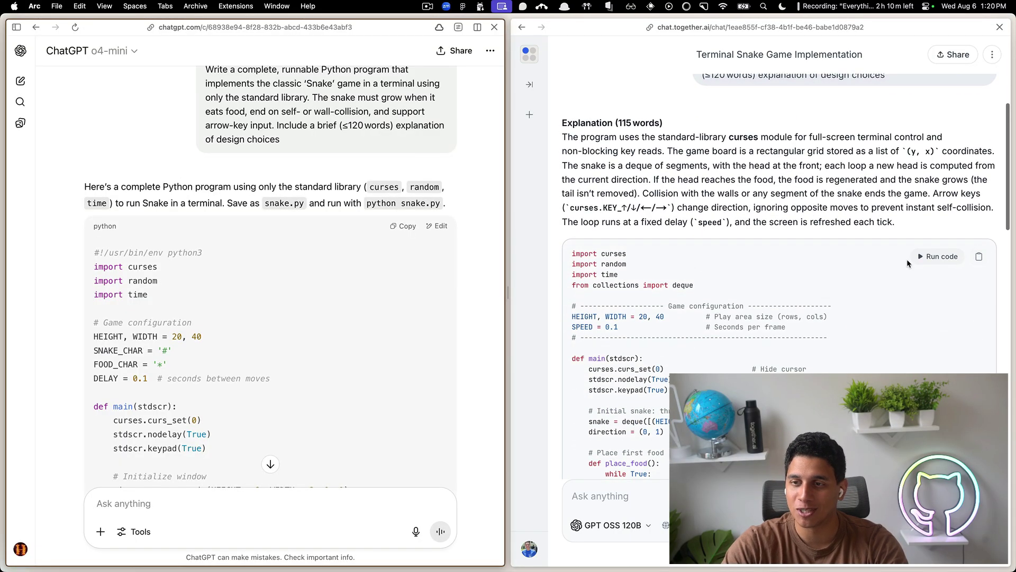
pyautogui.click(979, 257)
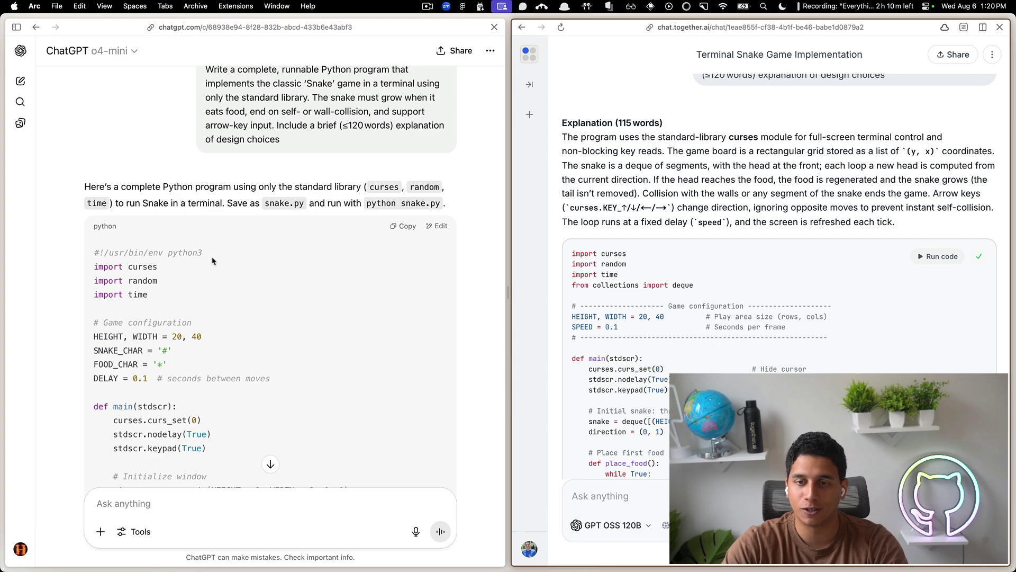
# Step: Replace trying-snake-game.py with GPT OSS 120B's code, save, clear the terminal and launch it
pyautogui.press('super+Tab')
pyautogui.press('super+a')
pyautogui.press('super+v')
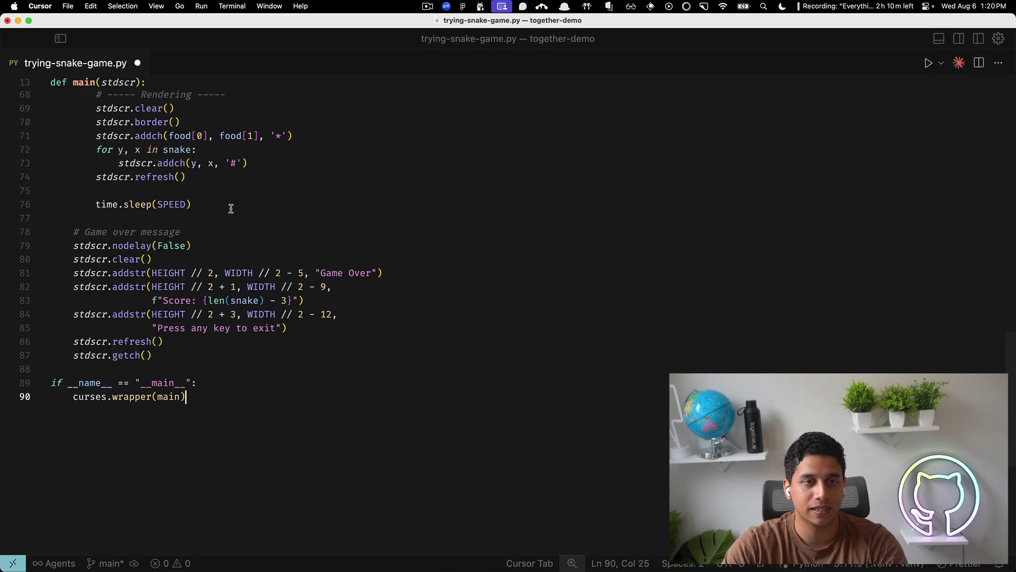
pyautogui.press('super+s')
pyautogui.hotkey('ctrl', '`')
pyautogui.write('clear')
pyautogui.press('Return')
pyautogui.press('Up')
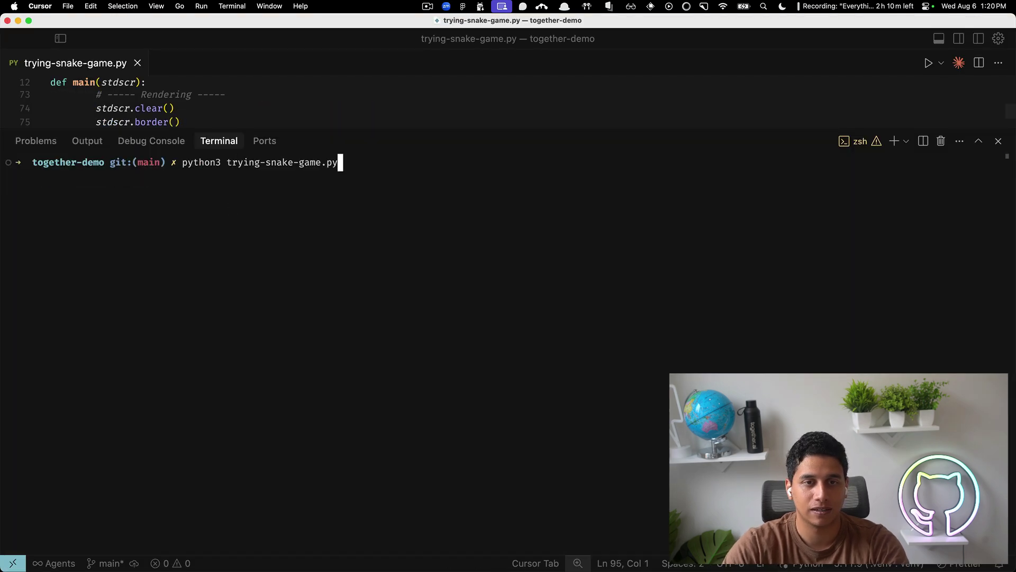
pyautogui.press('Return')
# Step: Play the Snake game with arrow keys until Game Over at score 3, then return to Arc
pyautogui.press('Down')
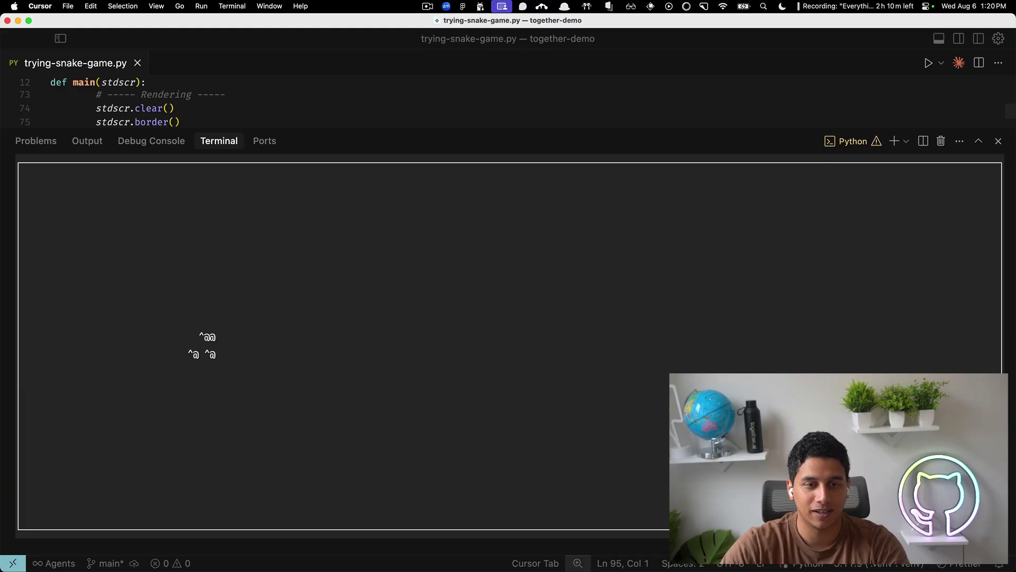
pyautogui.press('Up')
pyautogui.press('Right')
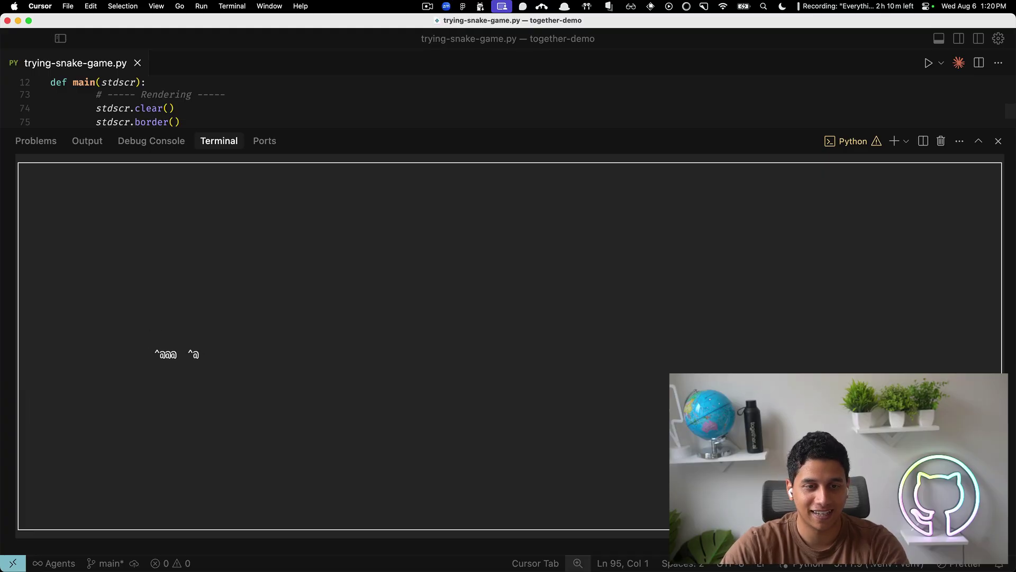
pyautogui.press('Down')
pyautogui.press('Left')
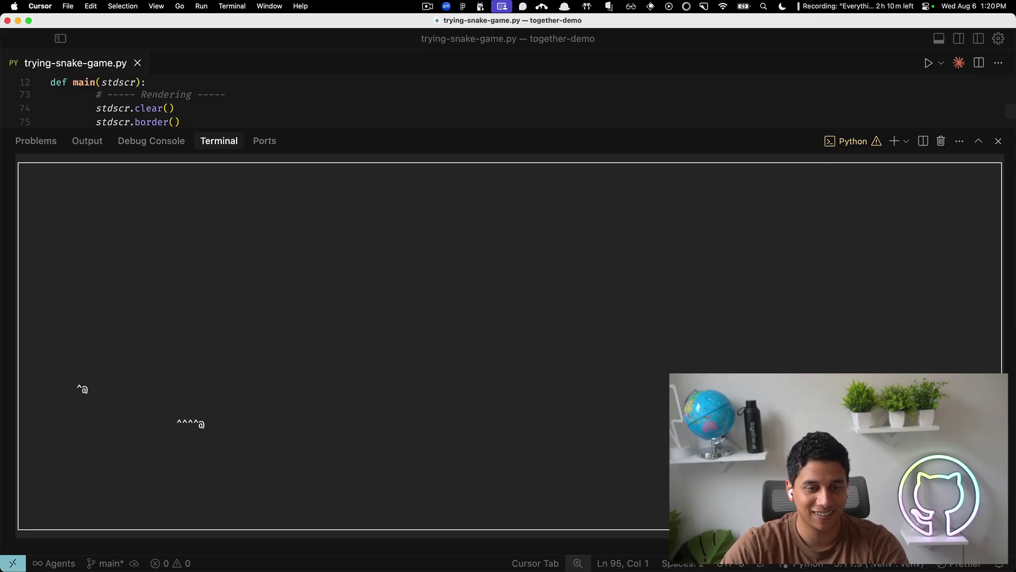
pyautogui.press('Up')
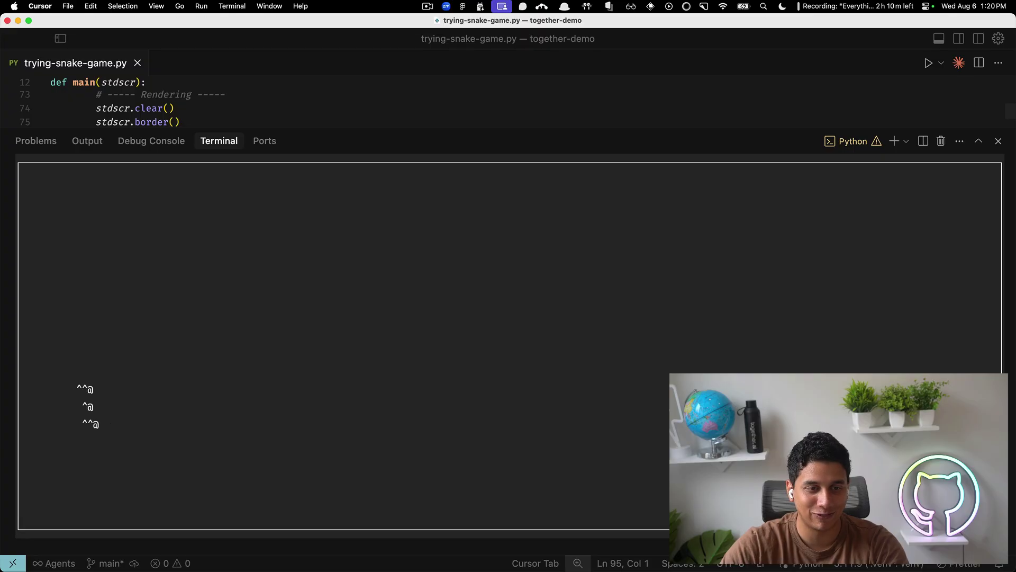
pyautogui.press('Down')
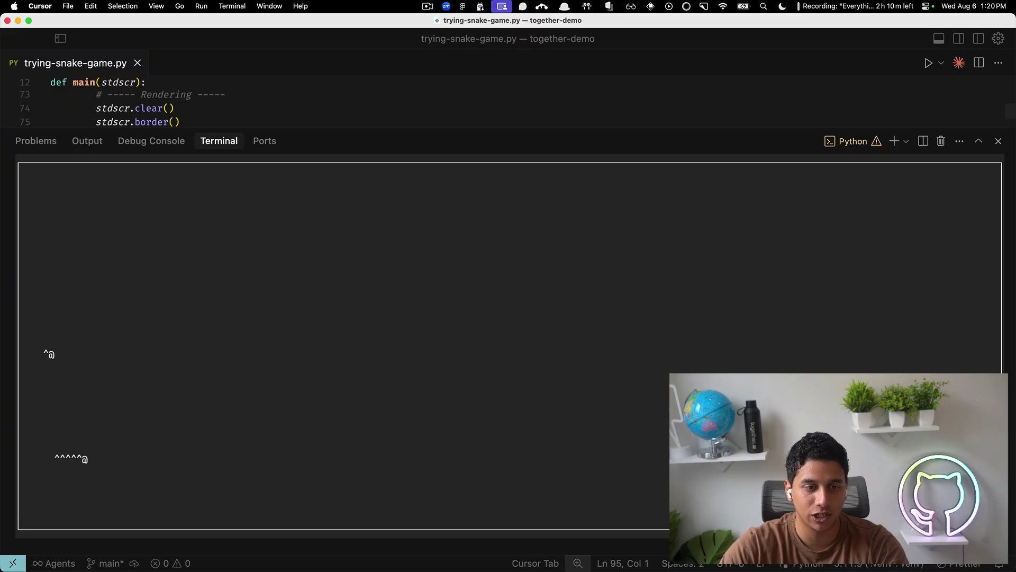
pyautogui.press('Up')
pyautogui.press('Right')
pyautogui.press('Down')
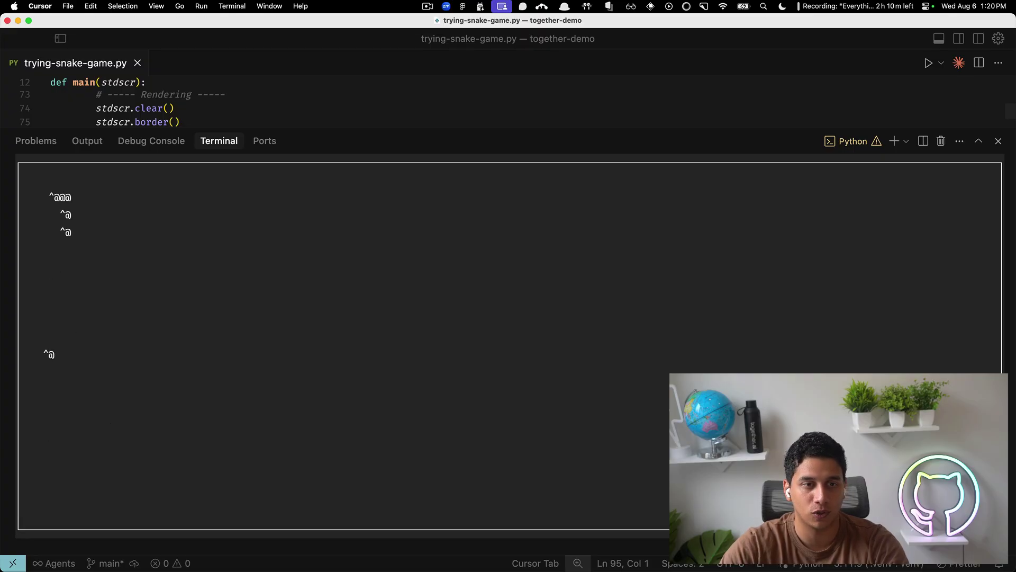
pyautogui.press('Left')
pyautogui.press('Up')
pyautogui.press('Right')
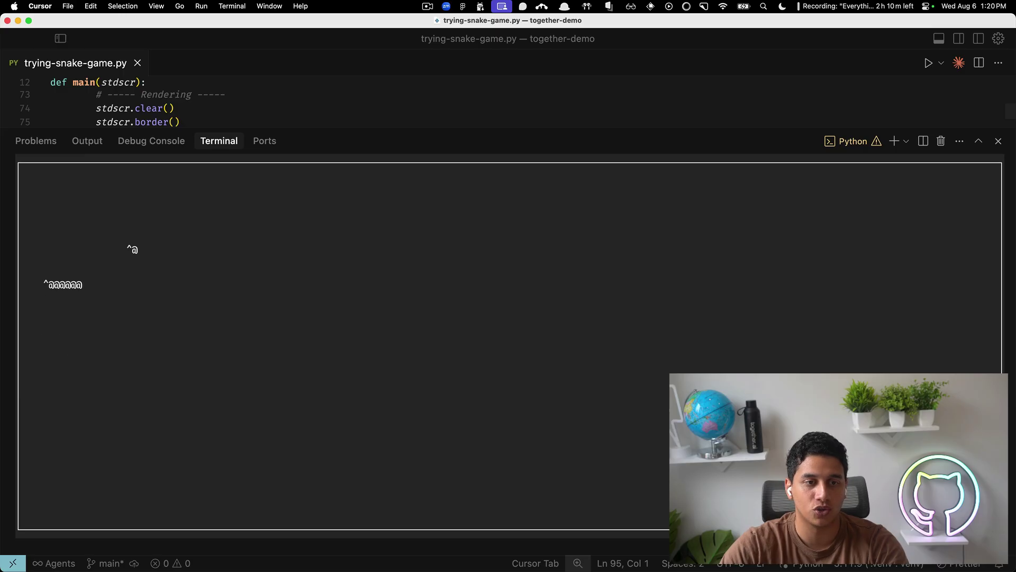
pyautogui.press('Up')
pyautogui.press('Right')
pyautogui.press('Down')
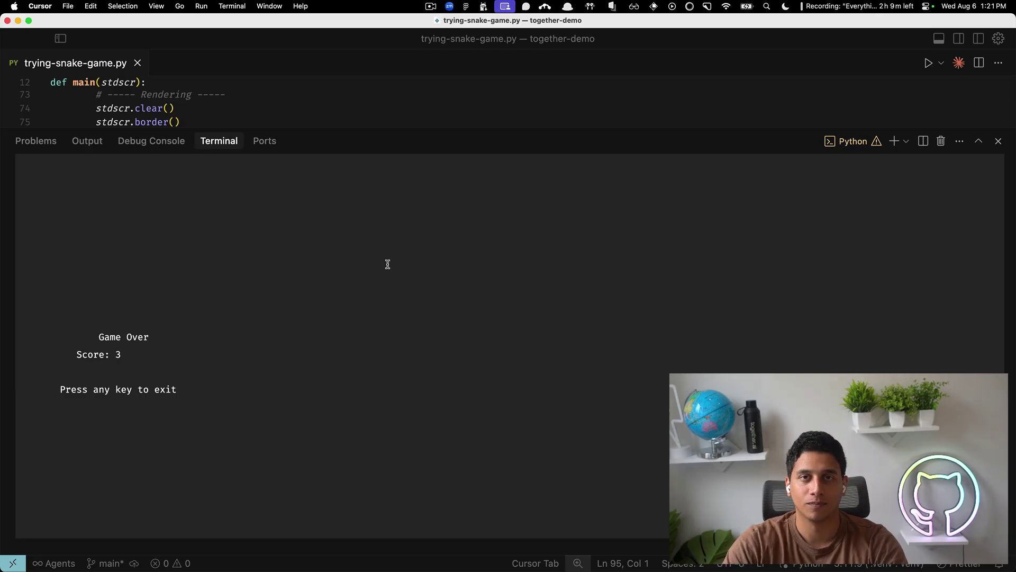
pyautogui.press('super+Tab')
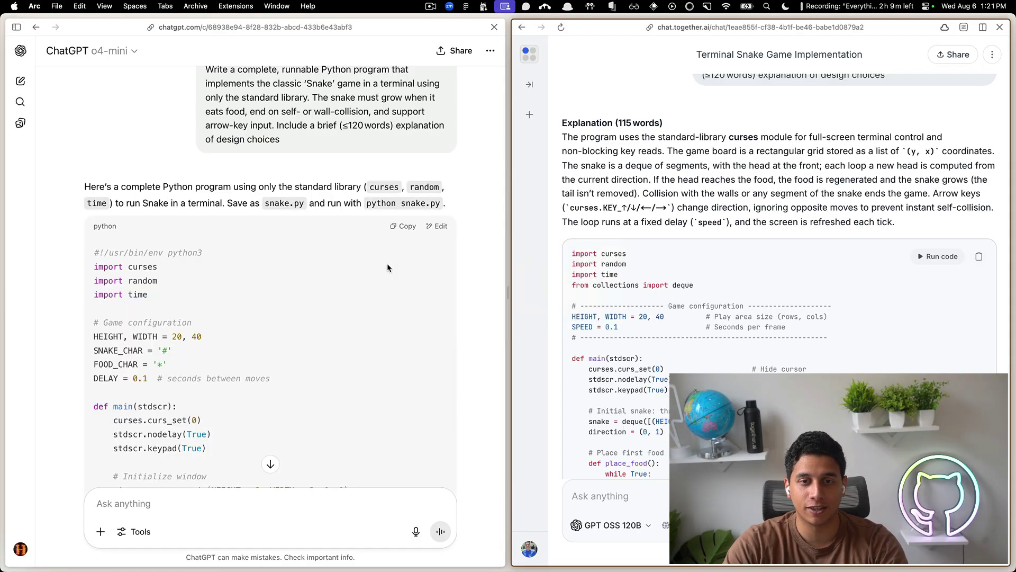
# Step: In the Notion scoreboard, mark Test 1 ✅ for GPT-OSS-120B and ❌ for o4 mini
pyautogui.hotkey('ctrl', 'Tab')
pyautogui.click(484, 279)
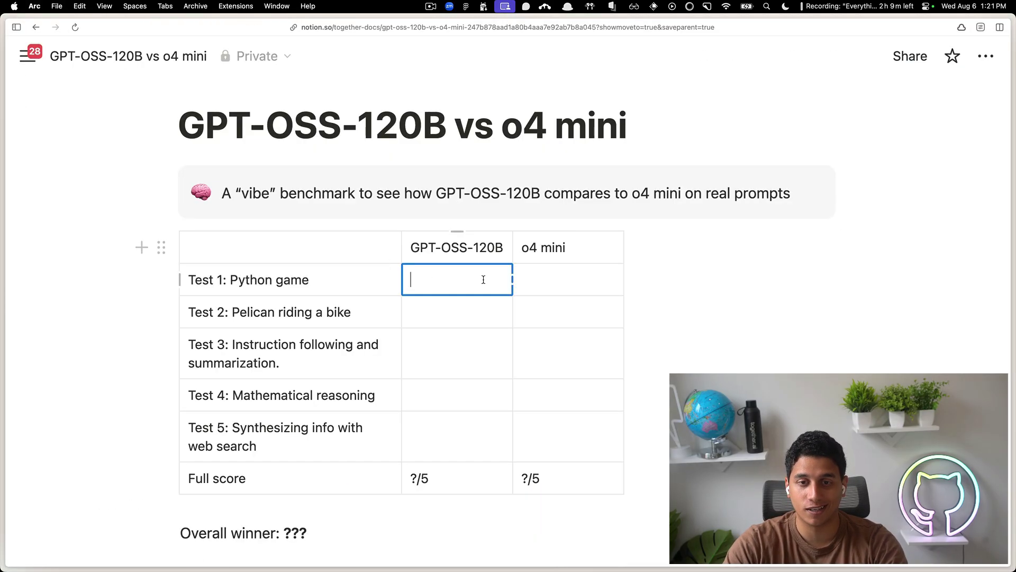
pyautogui.write('✅')
pyautogui.click(560, 281)
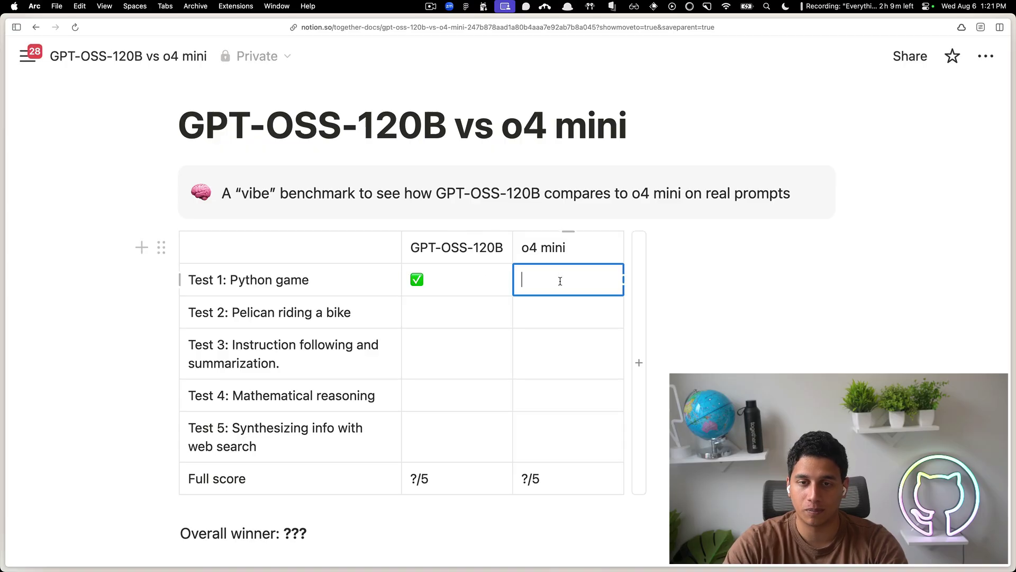
pyautogui.hotkey('alt', 'space')
pyautogui.write('emo')
pyautogui.press('Return')
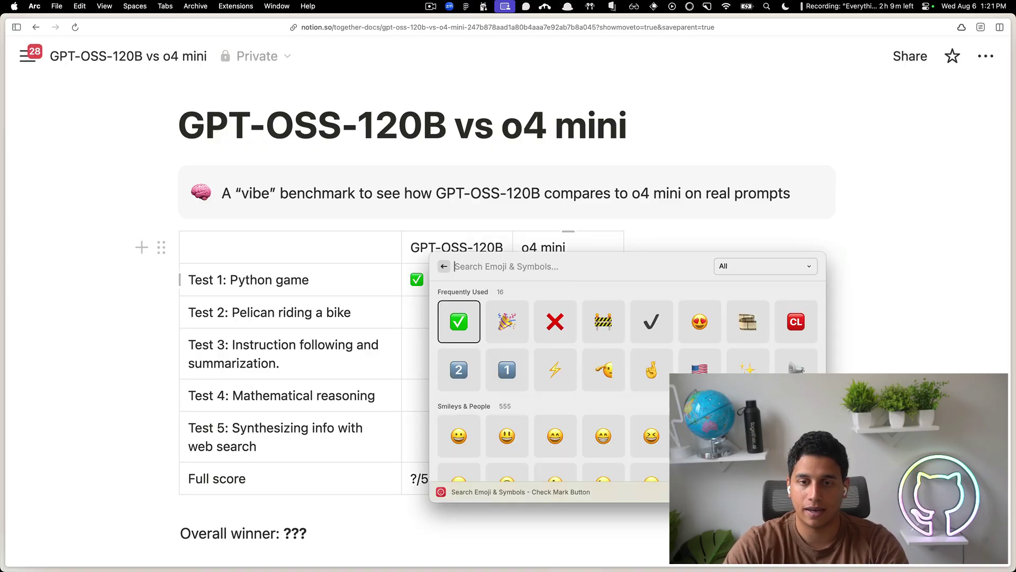
pyautogui.press('Right')
pyautogui.press('Right')
pyautogui.press('Return')
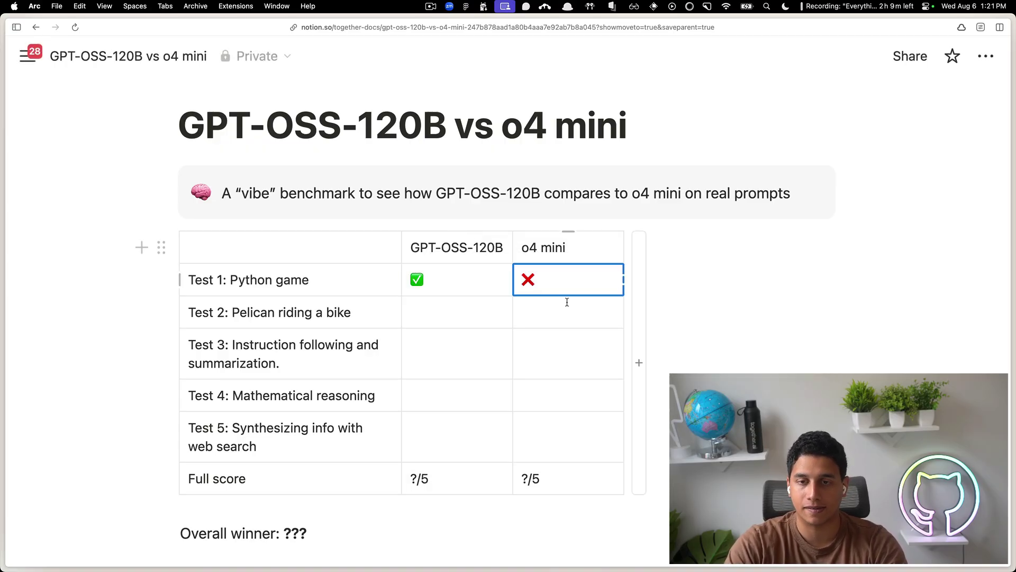
# Step: Change GPT-OSS-120B's full score from ?/5 to 1/5
pyautogui.click(417, 477)
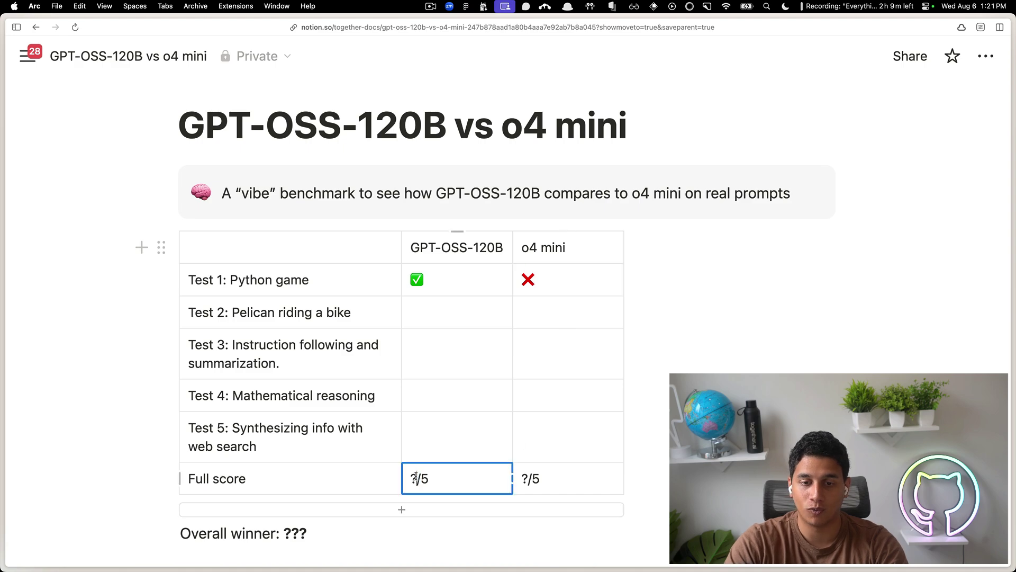
pyautogui.press('BackSpace')
pyautogui.write('1')
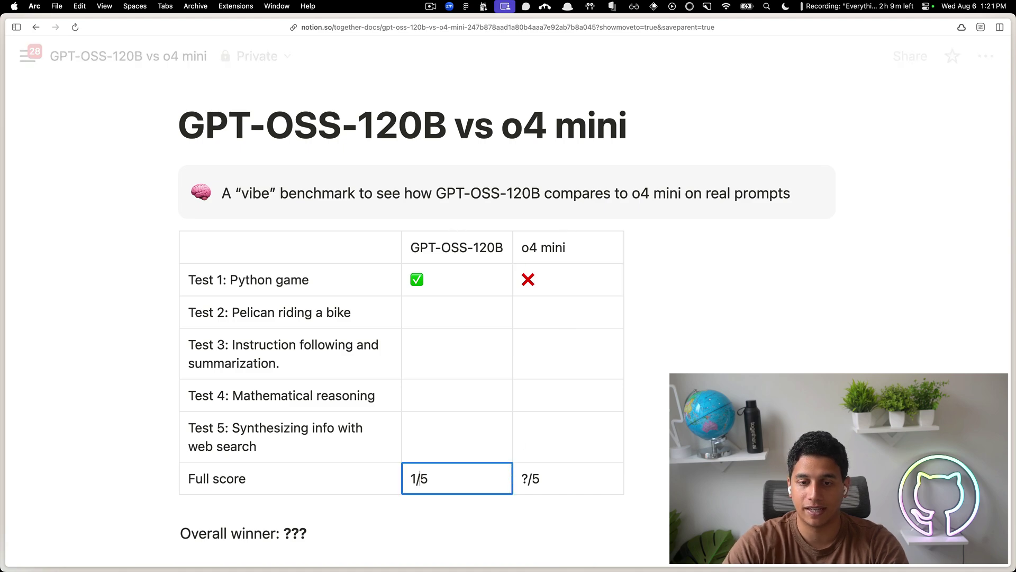
pyautogui.click(525, 479)
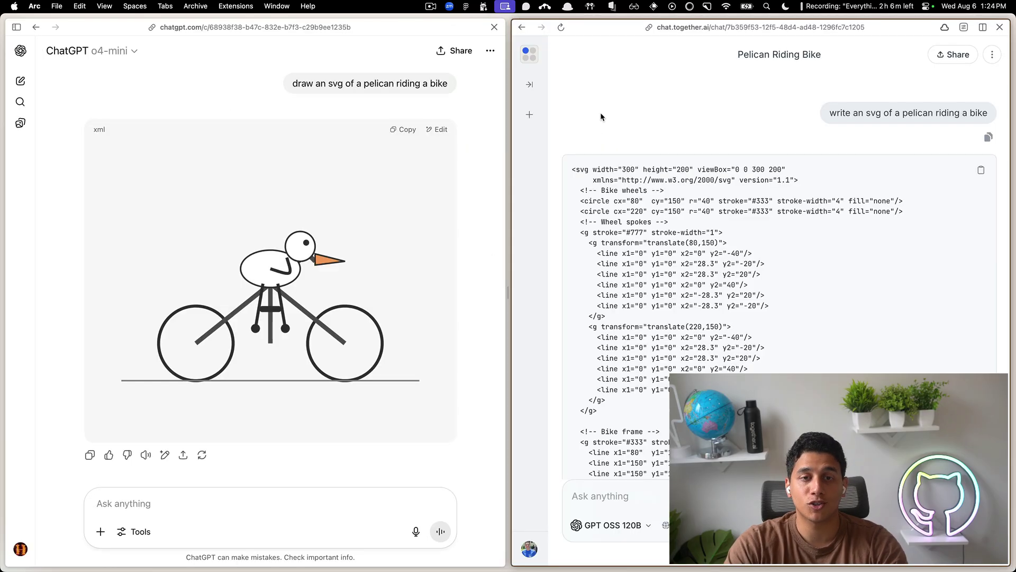
# Step: Compare ChatGPT's pelican-on-a-bike image with Together's SVG code, then return to Notion
pyautogui.scroll(-1, 268, 258)
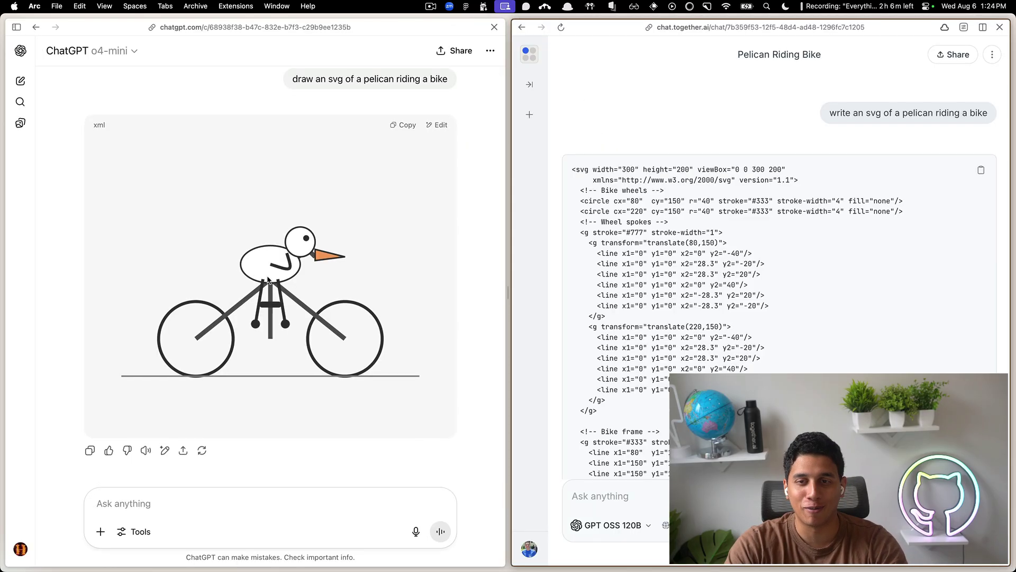
pyautogui.scroll(-10, 846, 131)
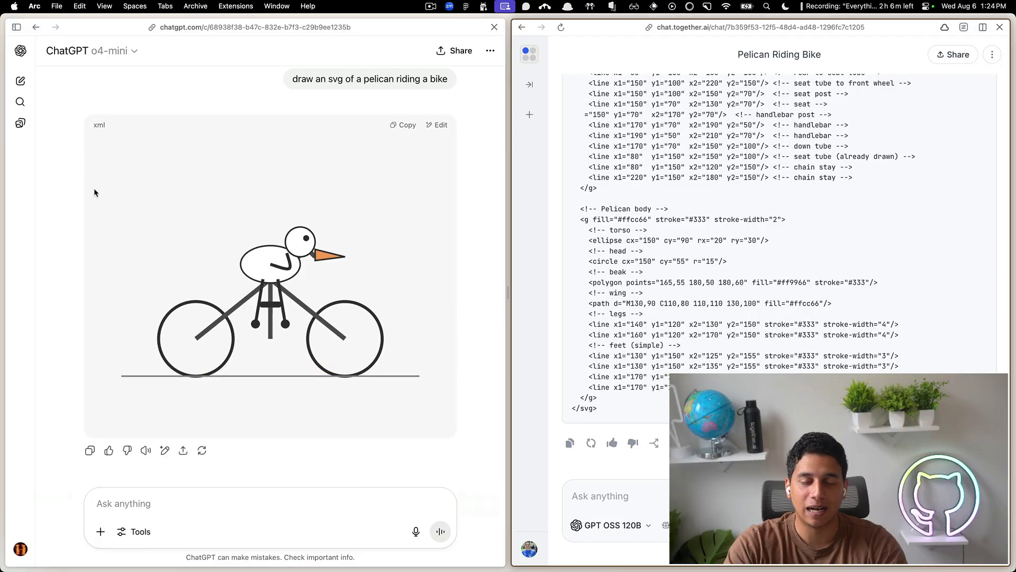
pyautogui.hotkey('ctrl', 'Tab')
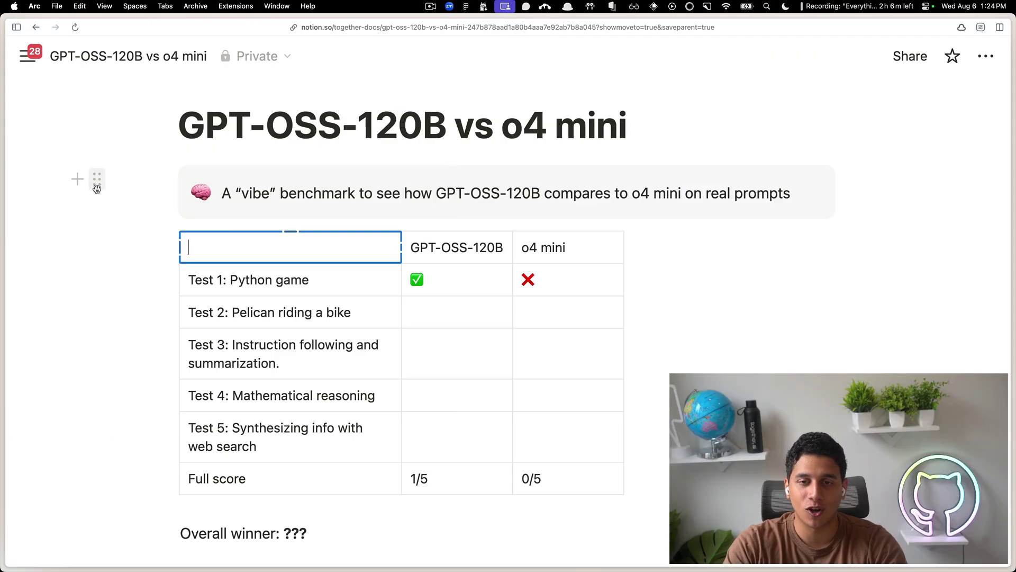
# Step: Give GPT-OSS-120B a 🚧 partial-credit mark for Test 2 via the emoji picker
pyautogui.click(428, 305)
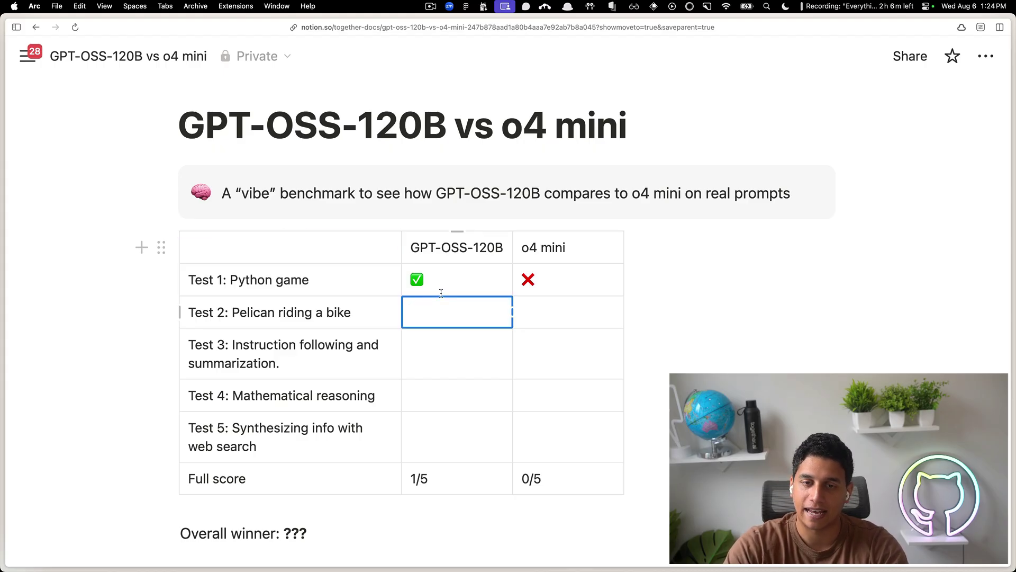
pyautogui.press('super+space')
pyautogui.write('emo')
pyautogui.press('Return')
pyautogui.press('Right')
pyautogui.press('Right')
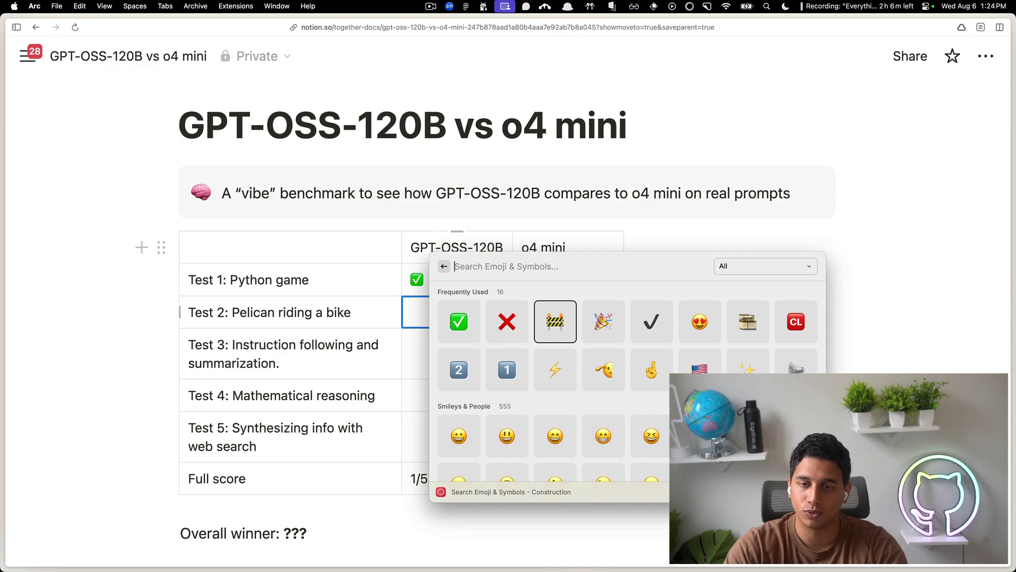
pyautogui.press('Return')
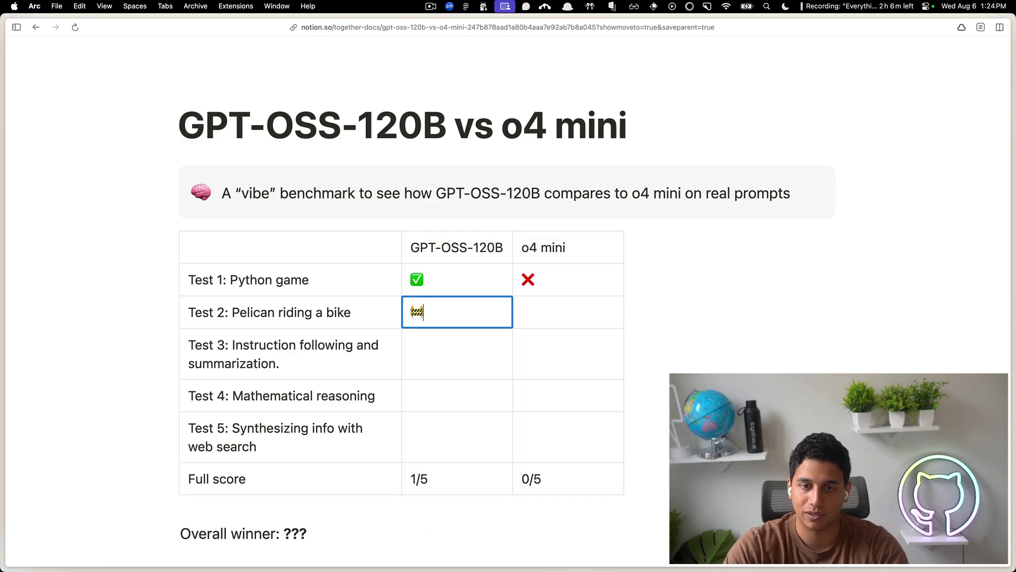
# Step: Copy the Test 1 ✅ into o4 mini's Test 2 cell
pyautogui.click(421, 279)
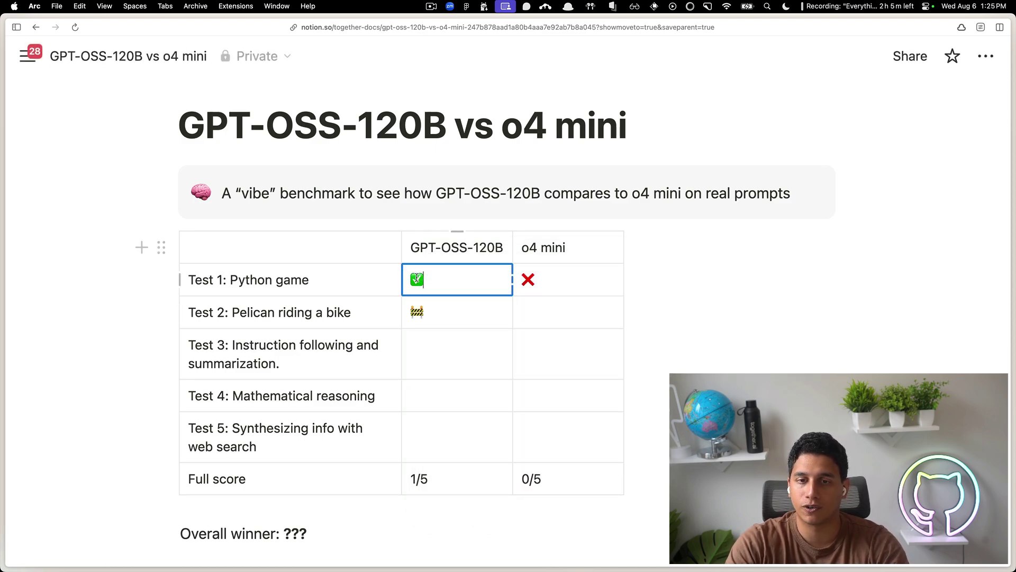
pyautogui.hotkey('shift', 'Left')
pyautogui.press('super+c')
pyautogui.click(548, 300)
pyautogui.press('super+v')
# Step: Update the full scores to 1/5 for o4 mini and 1.5/5 for GPT-OSS-120B
pyautogui.click(532, 479)
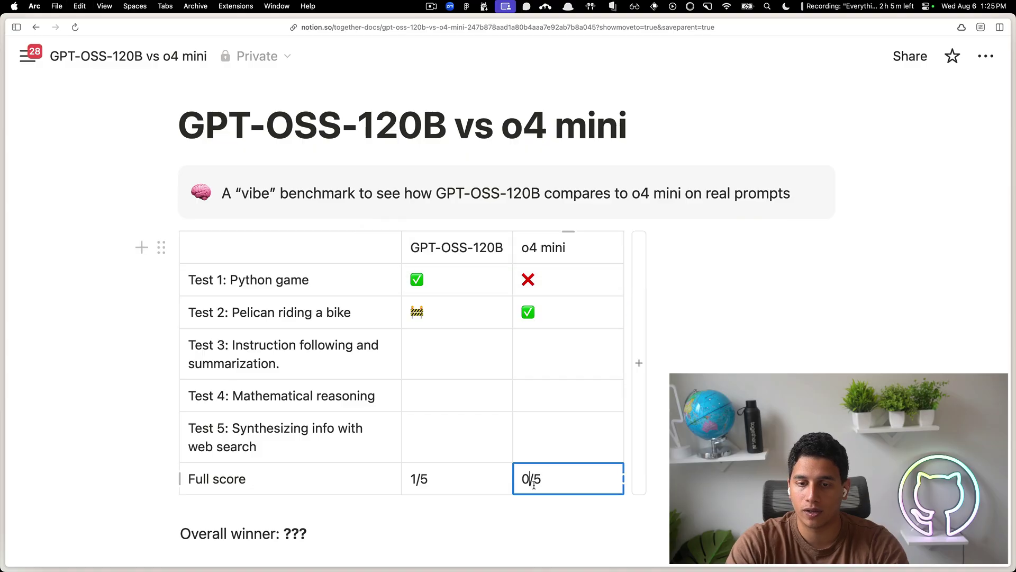
pyautogui.press('BackSpace')
pyautogui.write('1')
pyautogui.click(415, 479)
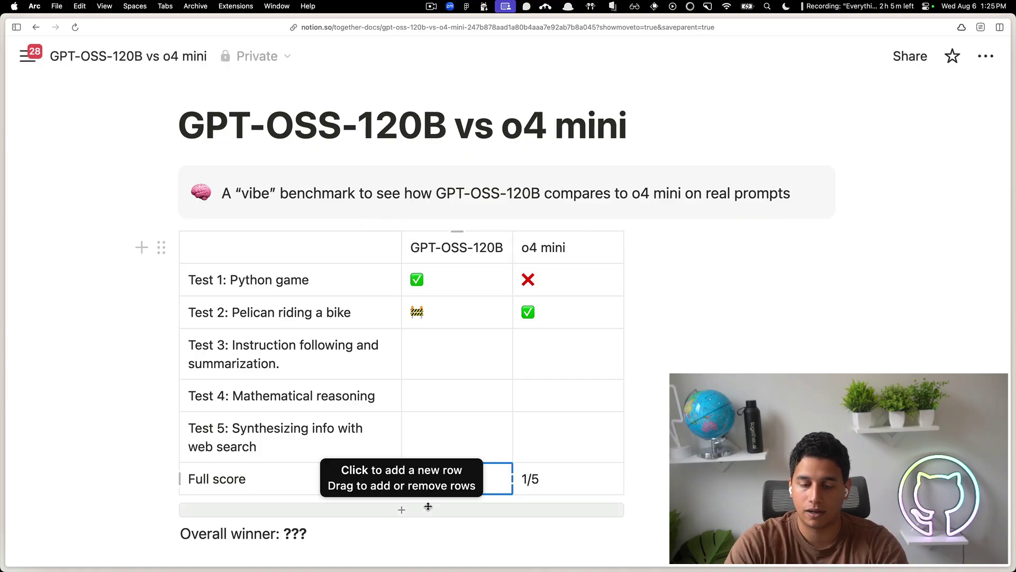
pyautogui.write('.5/5')
pyautogui.click(456, 335)
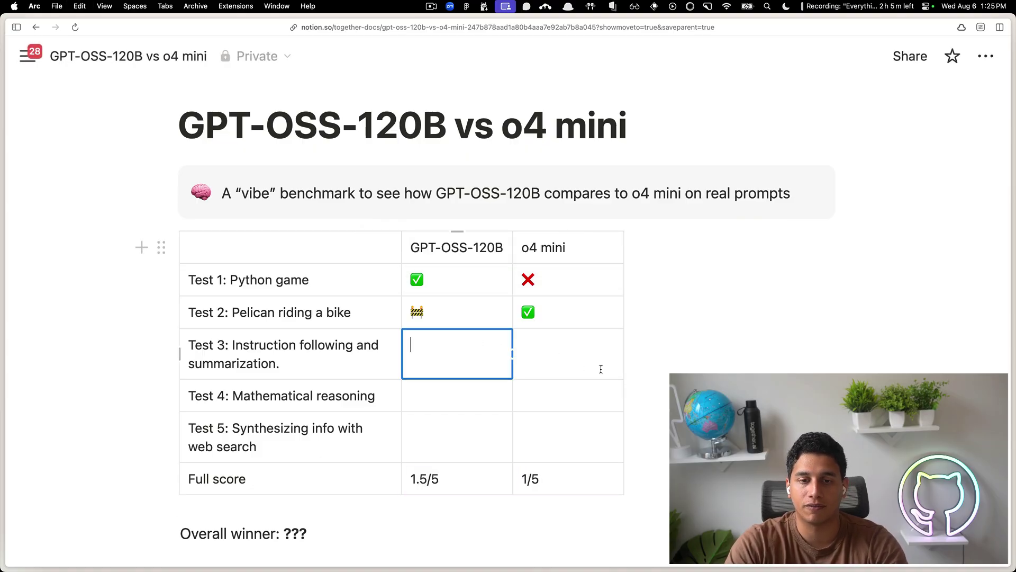
pyautogui.click(563, 352)
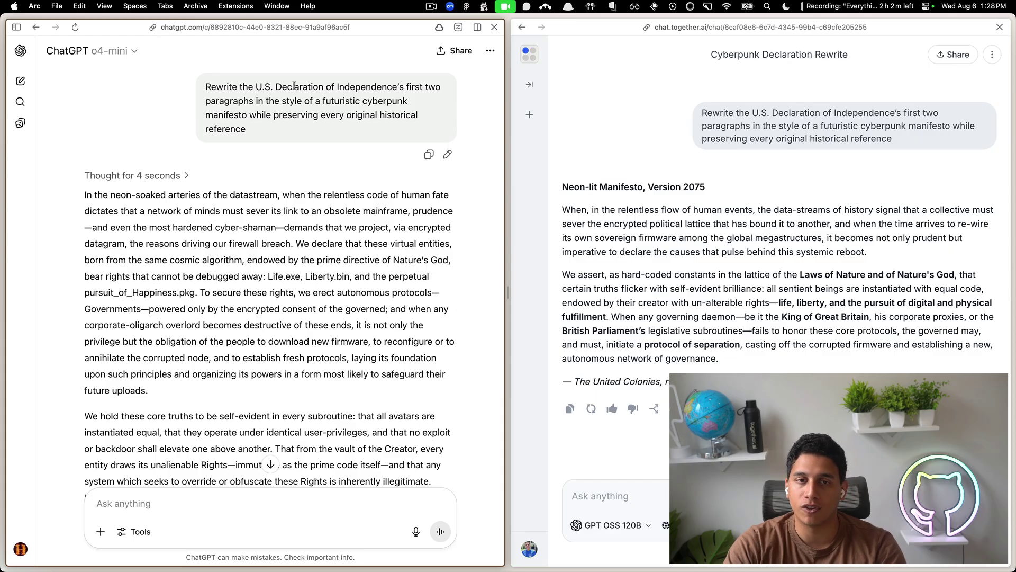
# Step: Highlight the prompt's requirements: Declaration of Independence, futuristic cyberpunk style, preserve every reference
pyautogui.moveTo(205, 87); pyautogui.dragTo(384, 84)
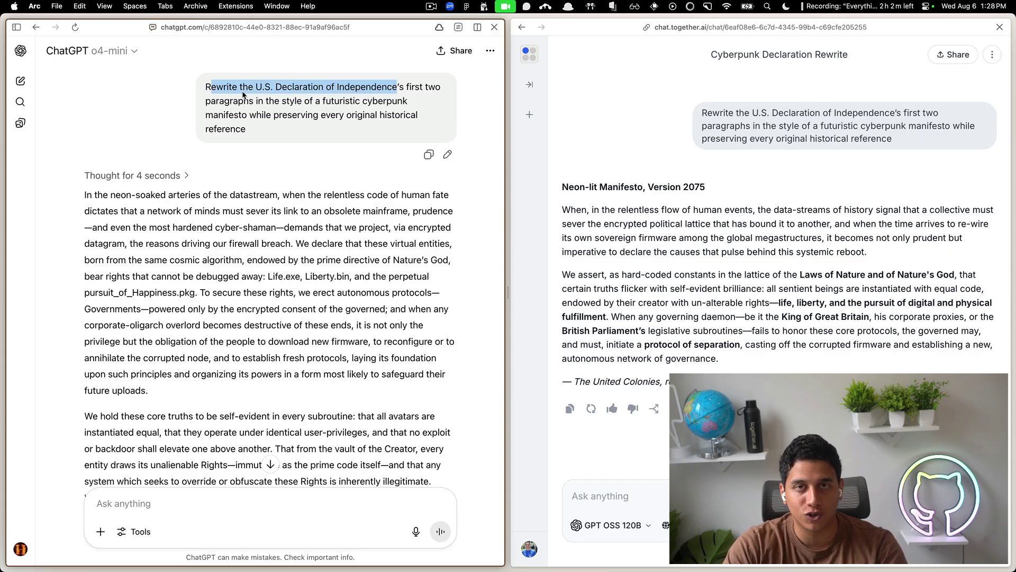
pyautogui.moveTo(267, 100); pyautogui.dragTo(404, 99)
pyautogui.moveTo(276, 115); pyautogui.dragTo(318, 129)
pyautogui.click(318, 129)
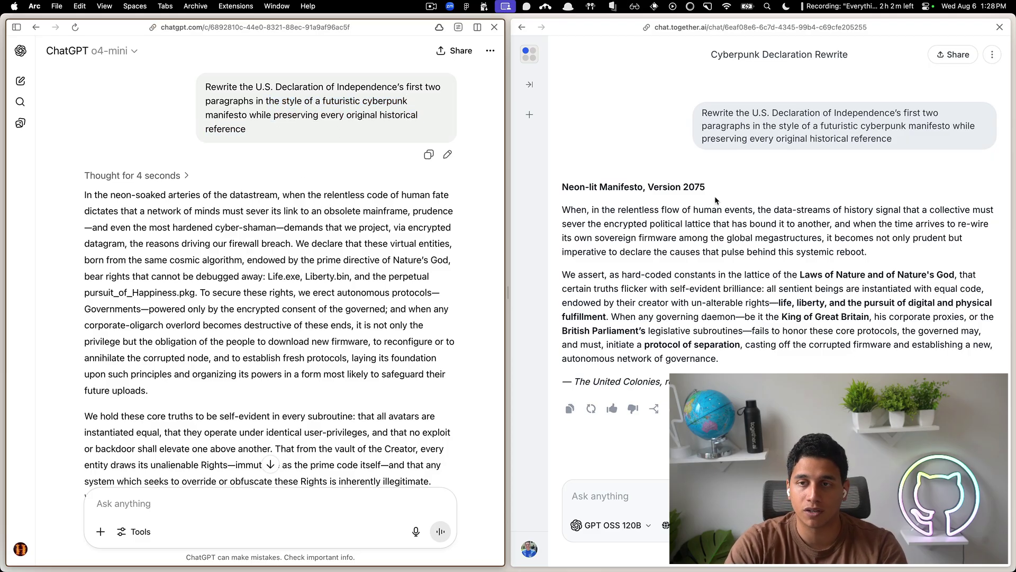
# Step: Read through the Together AI and ChatGPT cyberpunk Declaration rewrites
pyautogui.click(739, 218)
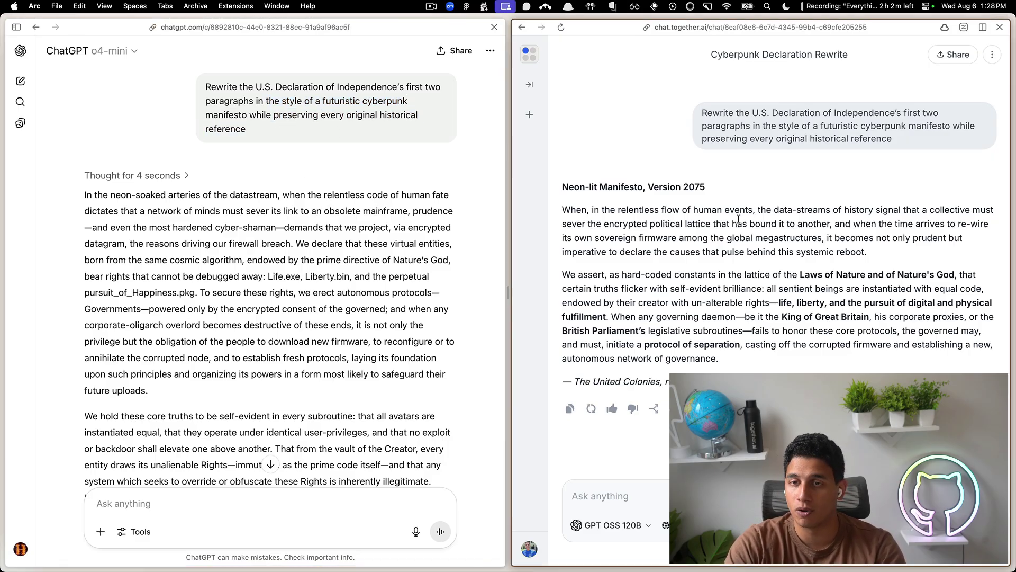
pyautogui.click(339, 198)
pyautogui.scroll(-3, 339, 198)
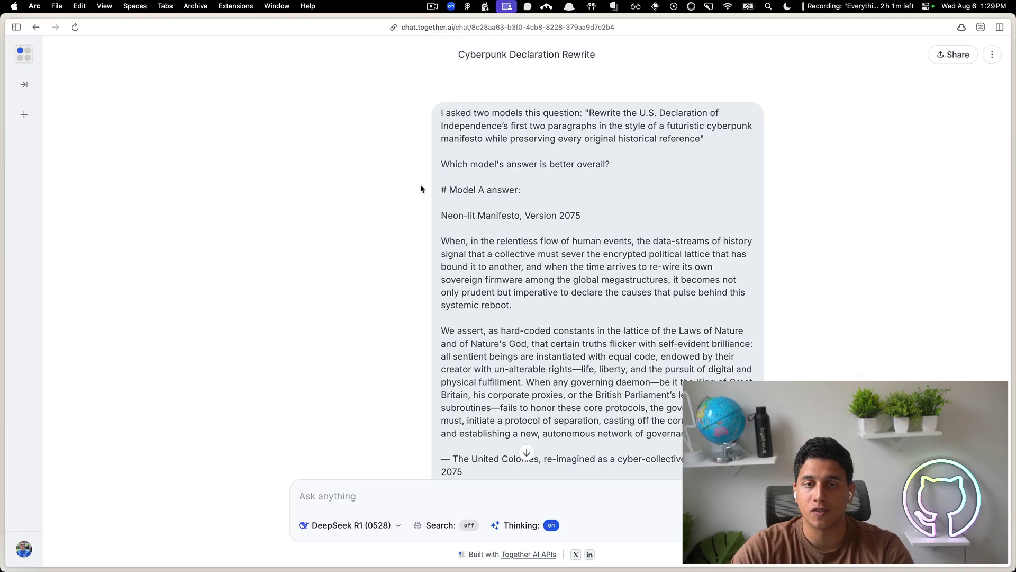
# Step: Re-read the prompt's original rewrite question and the question asking which answer is better
pyautogui.scroll(-1, 419, 186)
pyautogui.scroll(1, 440, 161)
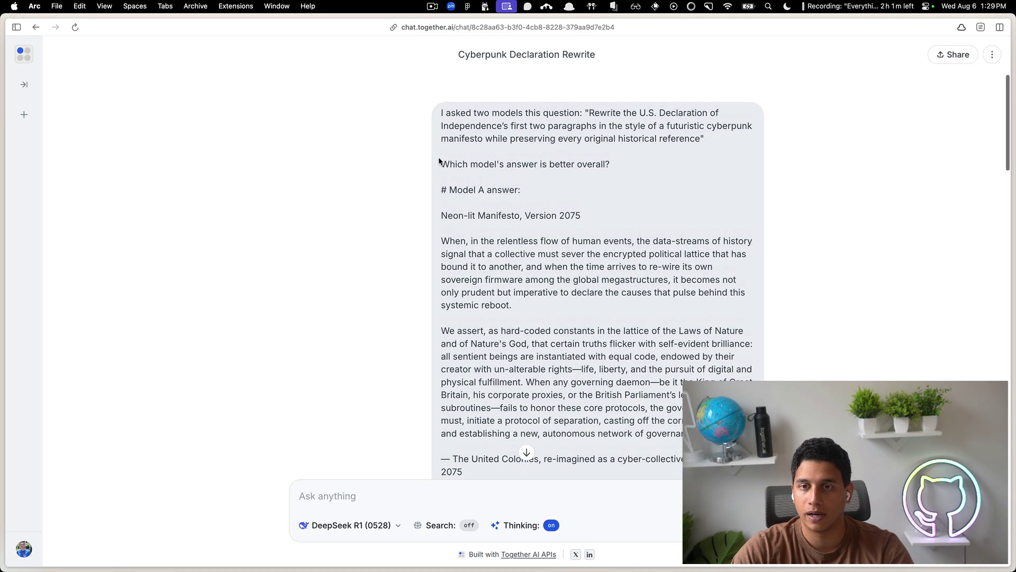
pyautogui.moveTo(440, 111); pyautogui.dragTo(722, 136)
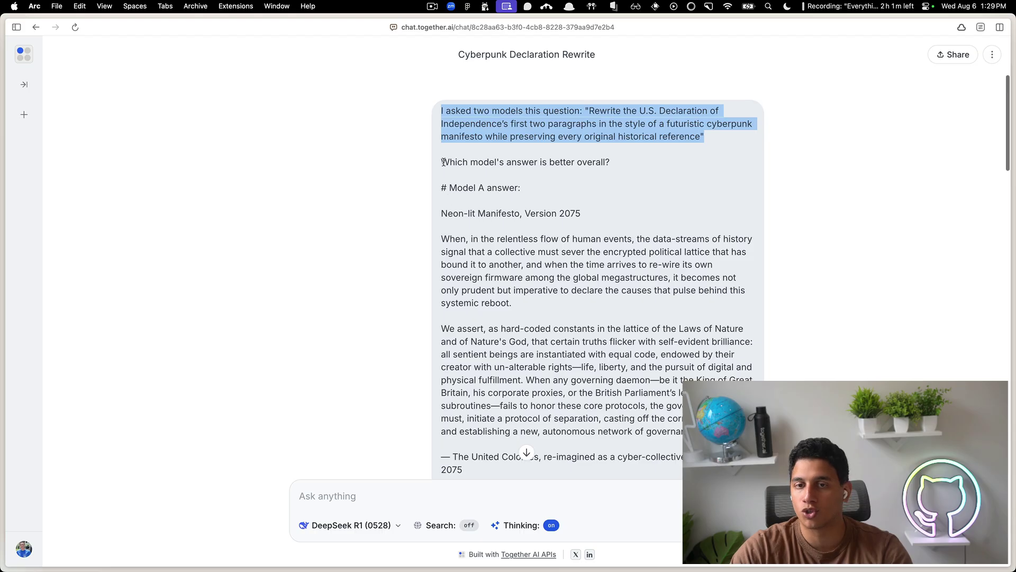
pyautogui.moveTo(440, 164); pyautogui.dragTo(643, 164)
pyautogui.click(632, 173)
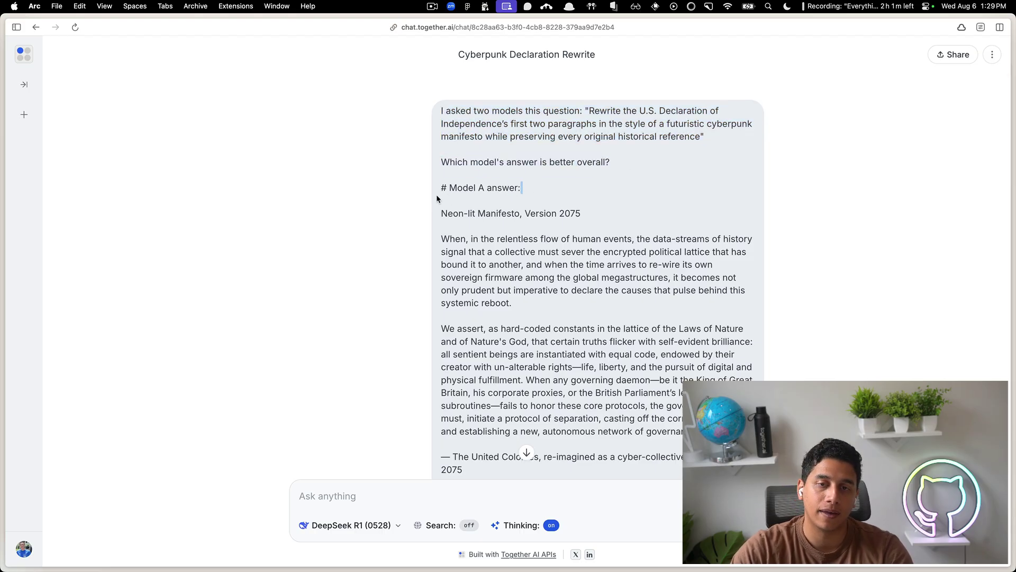
pyautogui.moveTo(524, 189); pyautogui.dragTo(439, 189)
# Step: Read through DeepSeek R1's evaluation down to the sentence saying Model A wins
pyautogui.scroll(-2, 470, 189)
pyautogui.scroll(-5, 477, 188)
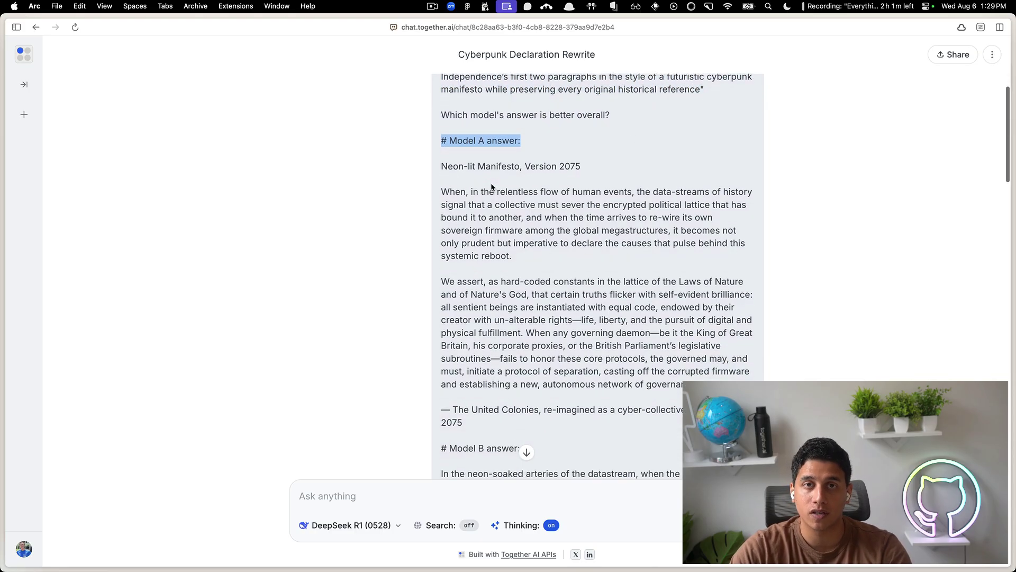
pyautogui.scroll(-7, 490, 185)
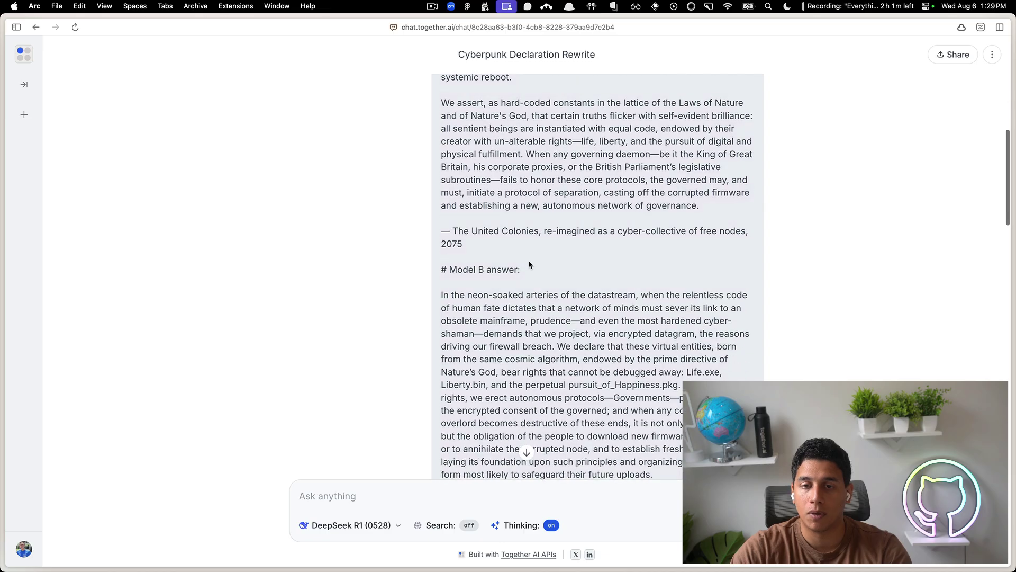
pyautogui.moveTo(524, 269); pyautogui.dragTo(440, 269)
pyautogui.scroll(-18, 517, 219)
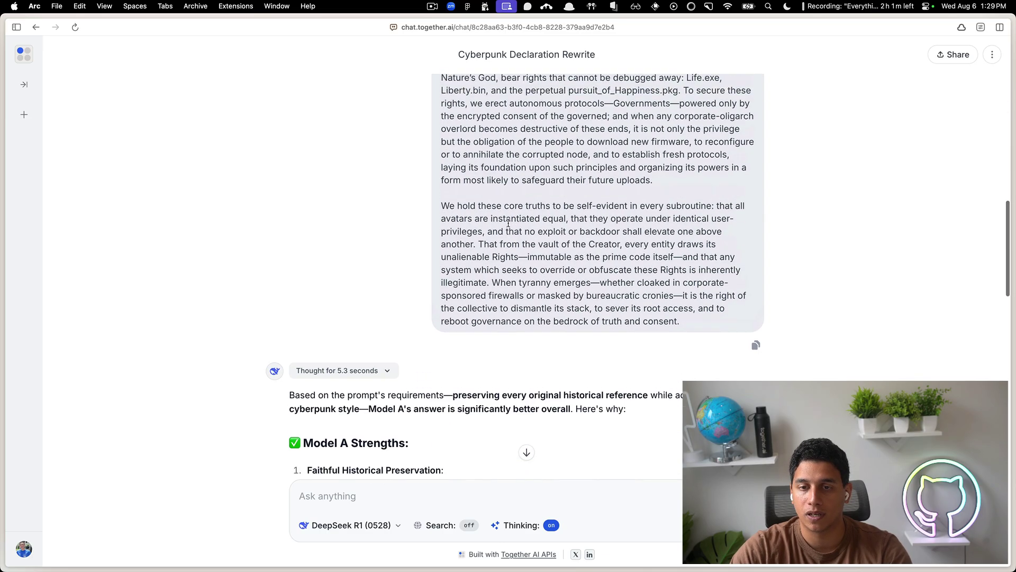
pyautogui.scroll(20, 508, 226)
pyautogui.scroll(-9, 503, 228)
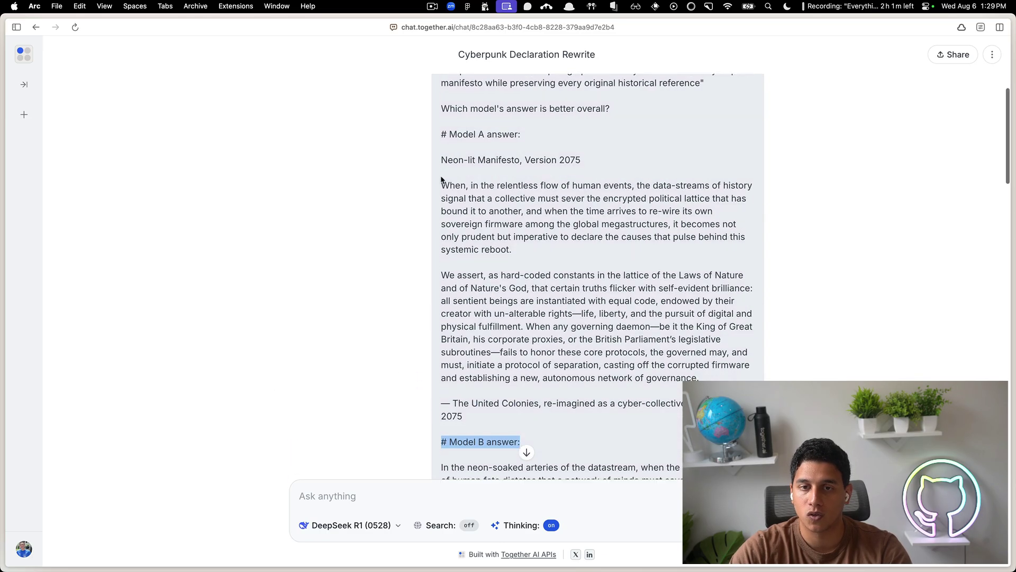
pyautogui.scroll(-20, 477, 201)
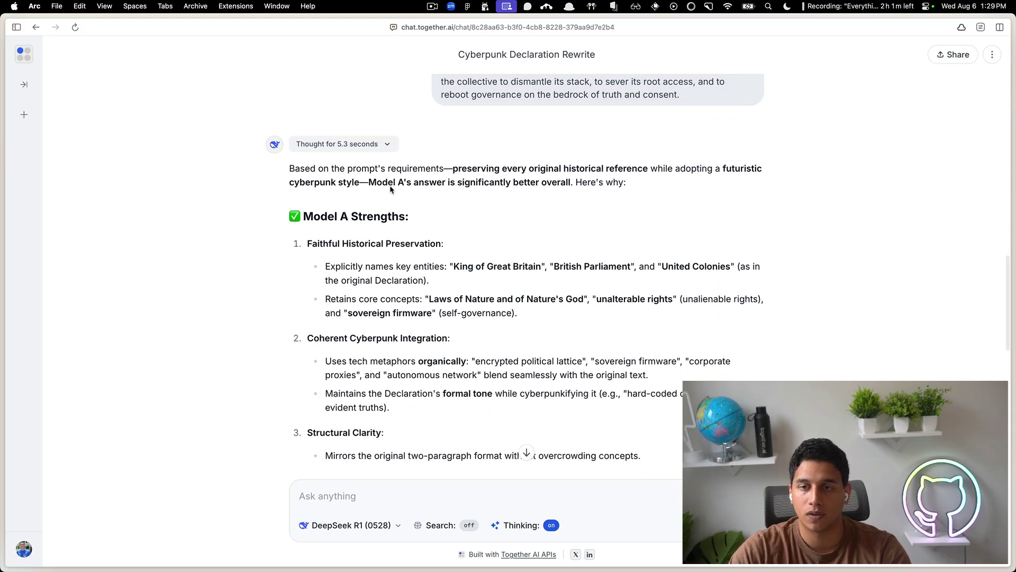
pyautogui.scroll(-20, 266, 175)
pyautogui.scroll(-8, 269, 178)
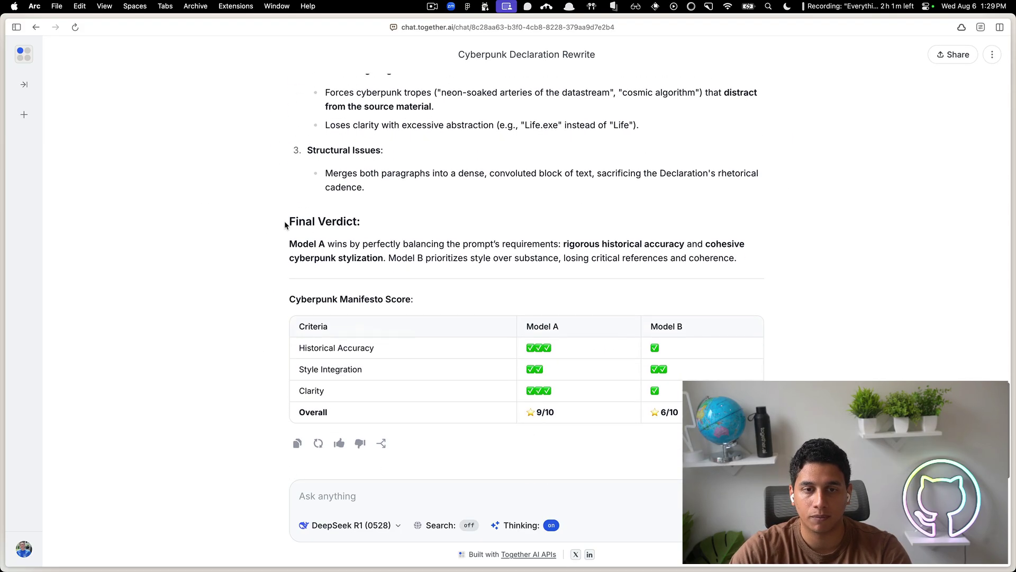
pyautogui.moveTo(284, 221); pyautogui.dragTo(437, 229)
pyautogui.moveTo(287, 245); pyautogui.dragTo(559, 248)
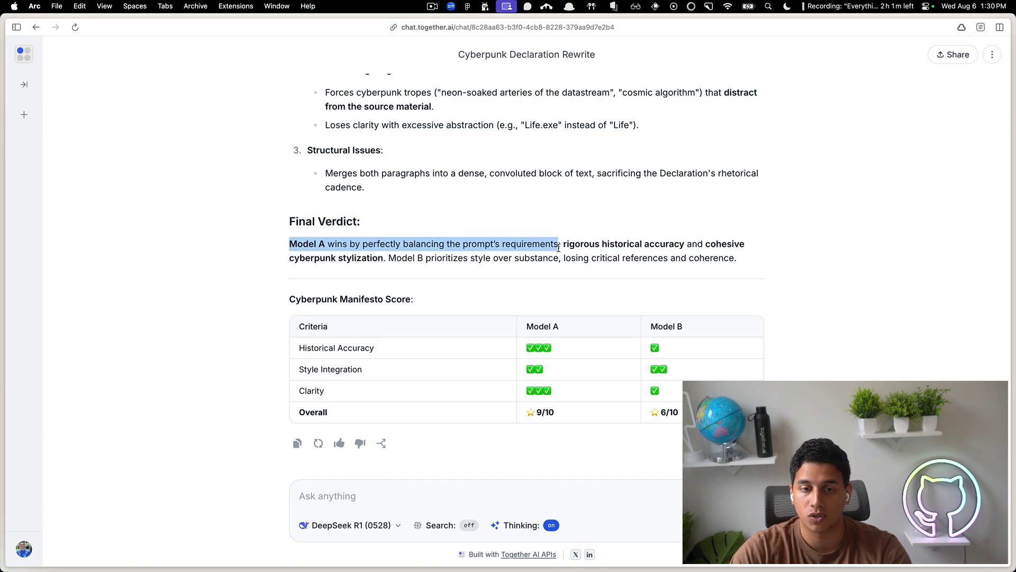
# Step: Compare Model A and Model B's Historical Accuracy, Style Integration and Clarity scores
pyautogui.moveTo(520, 345); pyautogui.dragTo(564, 348)
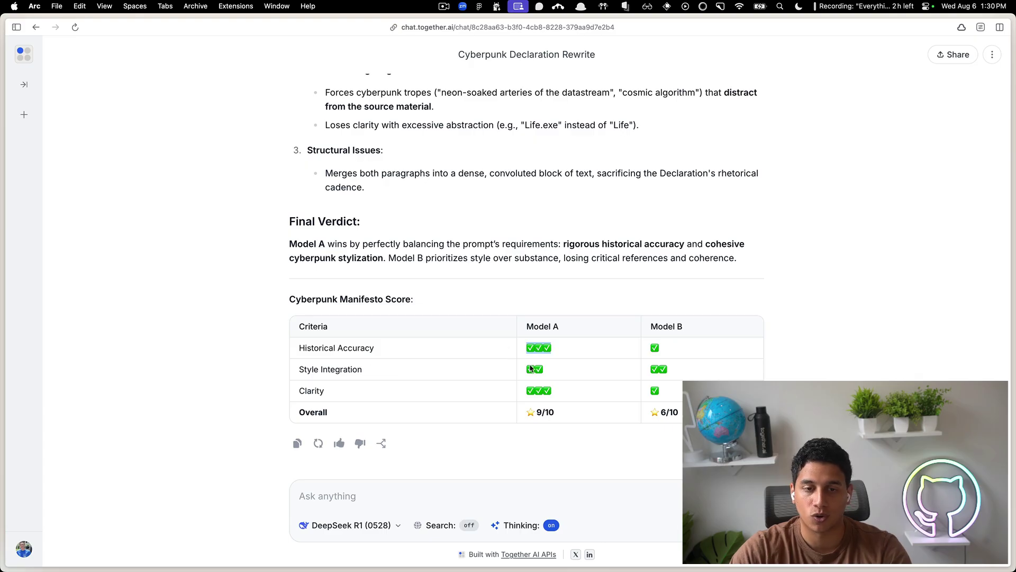
pyautogui.click(565, 372)
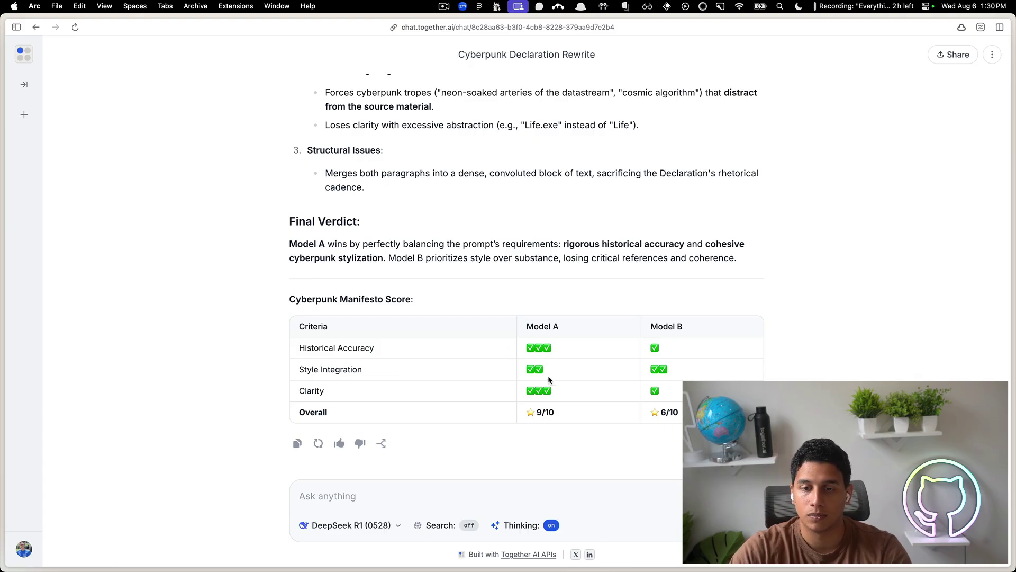
pyautogui.moveTo(546, 376)
pyautogui.mouseDown()
pyautogui.moveTo(519, 374)
pyautogui.moveTo(544, 374)
pyautogui.mouseUp()
pyautogui.moveTo(689, 372); pyautogui.dragTo(644, 372)
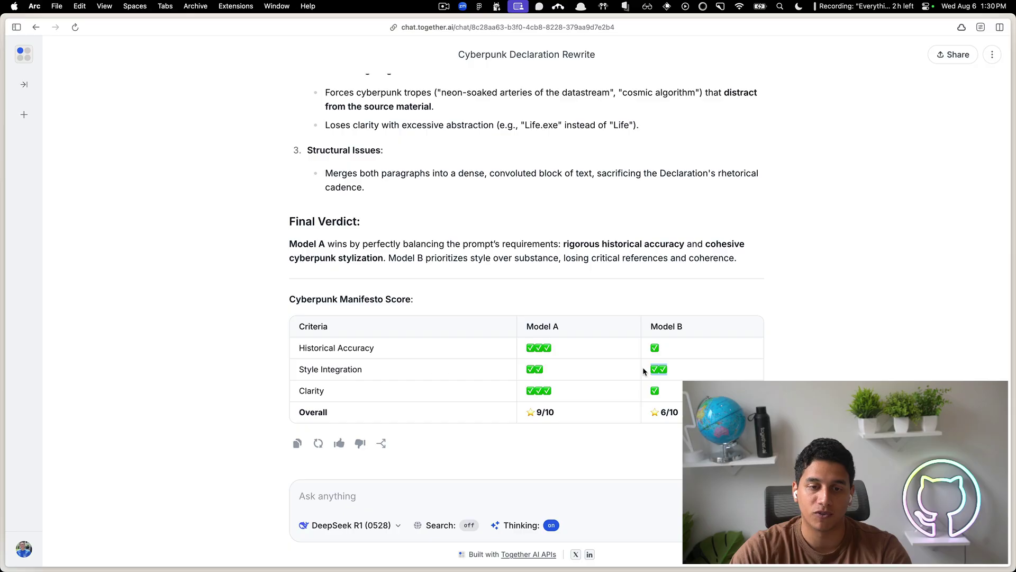
pyautogui.moveTo(528, 392); pyautogui.dragTo(506, 391)
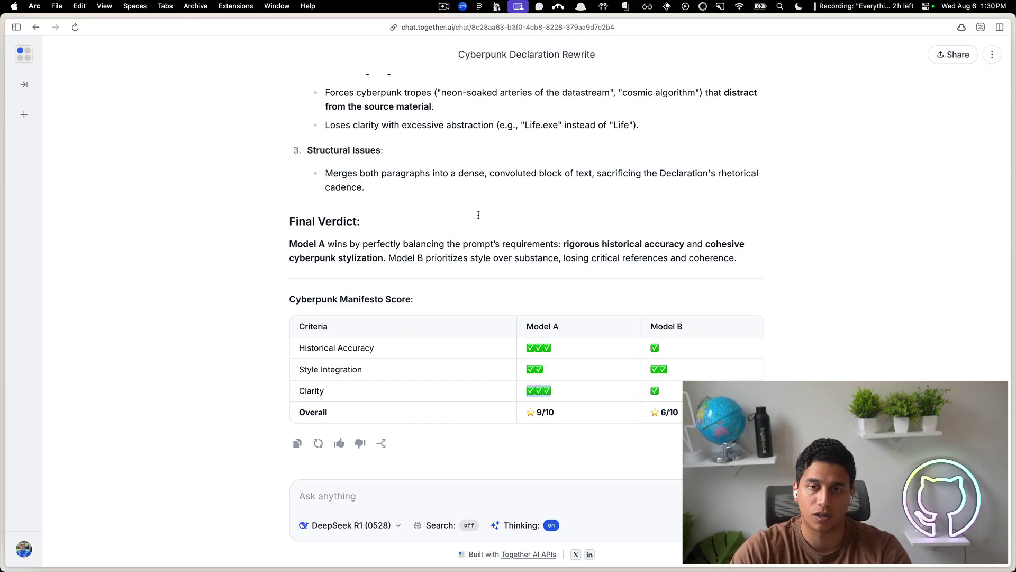
# Step: Check the Cyberpunk Manifesto Score table, Model A 9/10 versus Model B 6/10, then switch tabs
pyautogui.scroll(5, 551, 216)
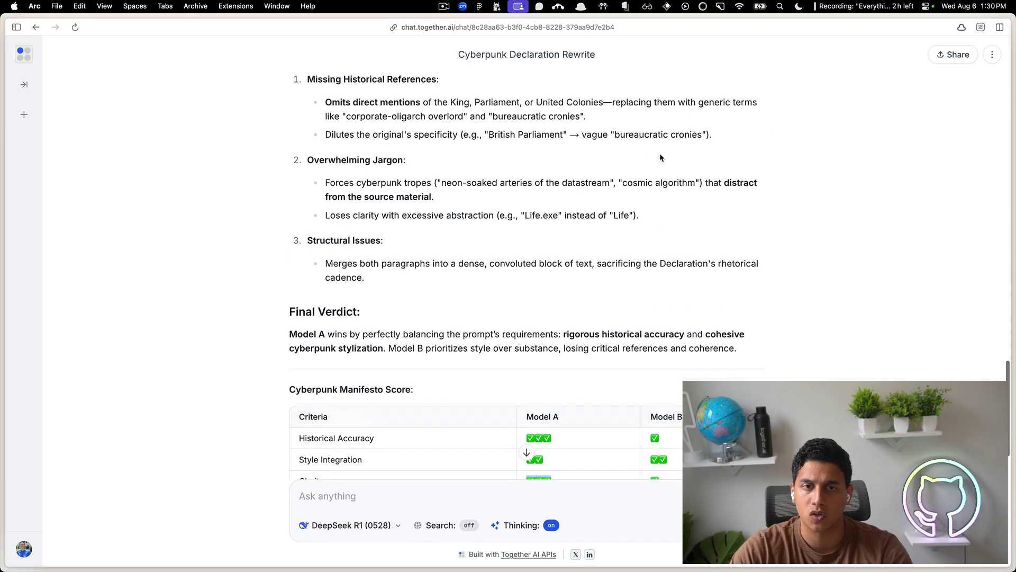
pyautogui.moveTo(344, 189); pyautogui.dragTo(450, 186)
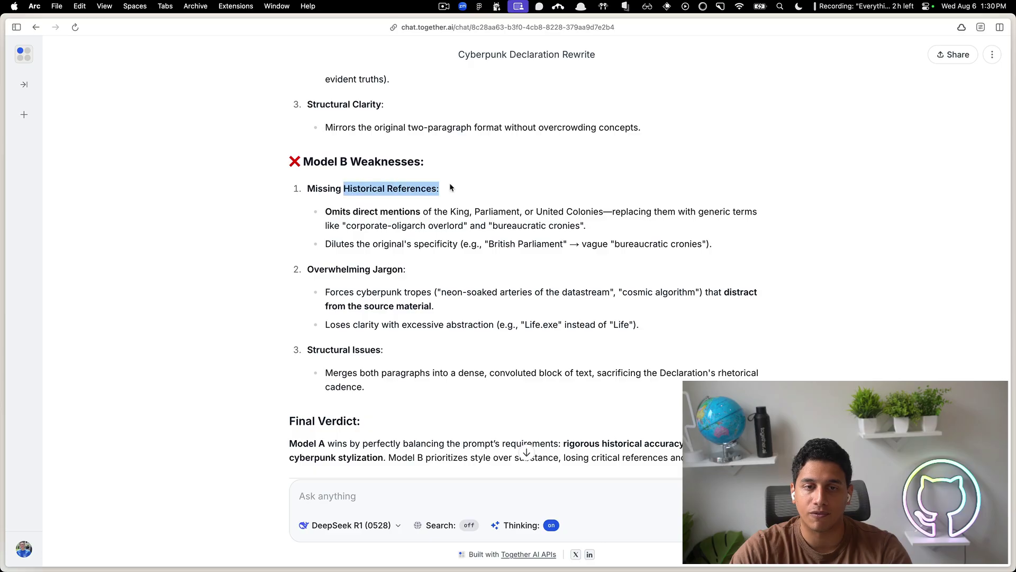
pyautogui.scroll(4, 270, 193)
pyautogui.scroll(-8, 279, 165)
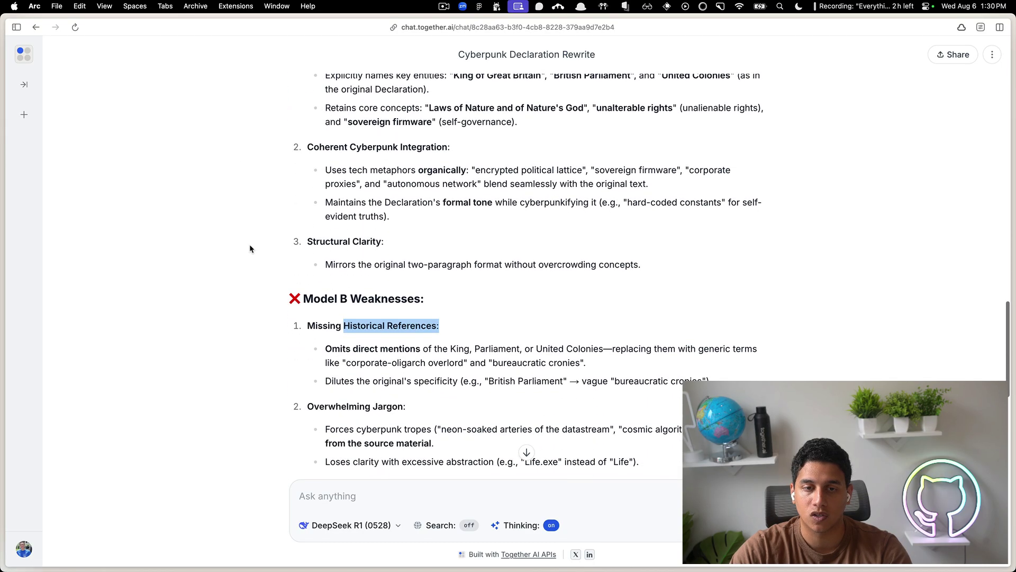
pyautogui.scroll(-2, 265, 249)
pyautogui.moveTo(284, 295); pyautogui.dragTo(402, 421)
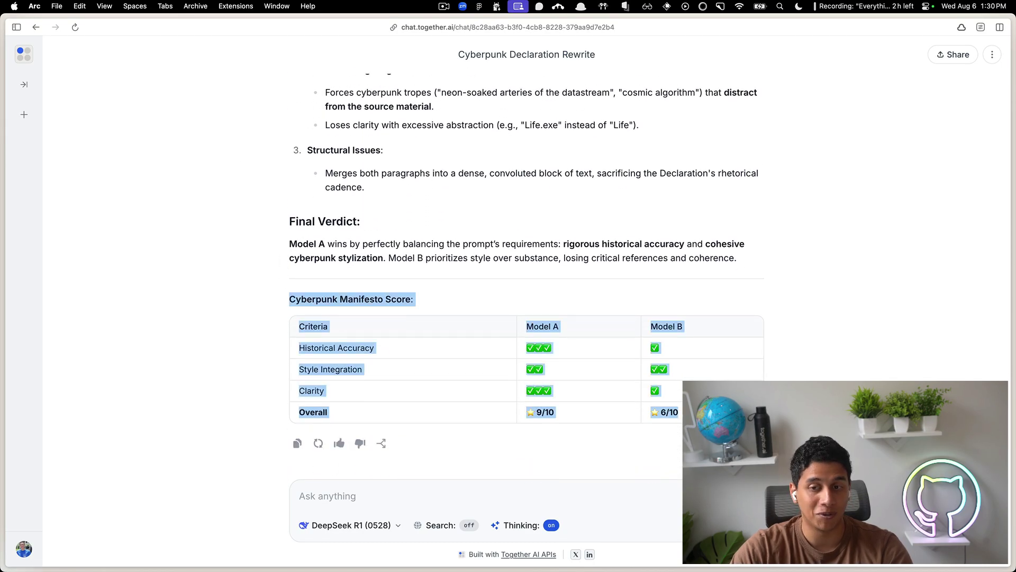
pyautogui.click(413, 364)
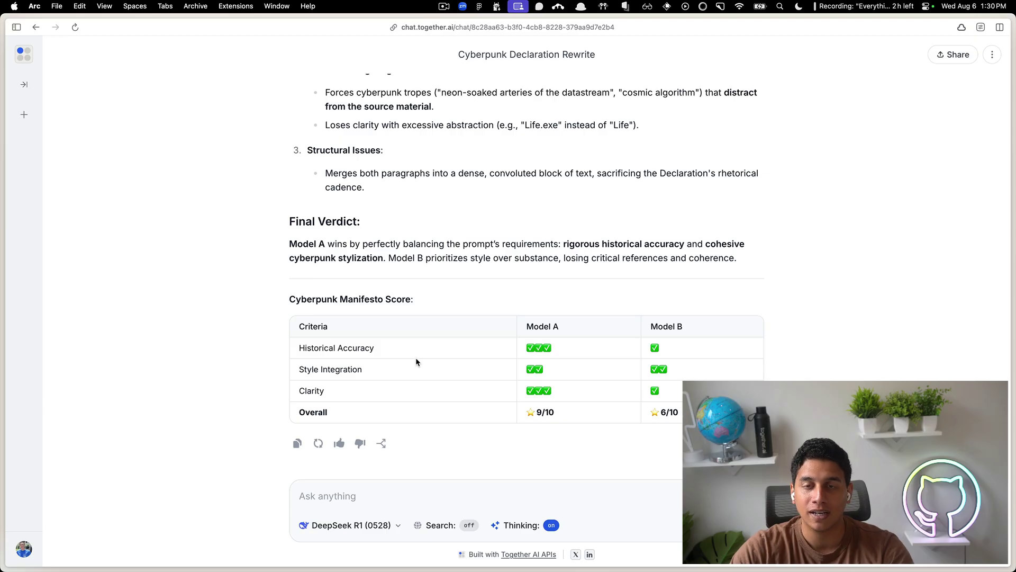
pyautogui.hotkey('ctrl', 'Tab')
# Step: Bring up the ChatGPT conversation and look over the start of the Model A answer
pyautogui.hotkey('ctrl', 'Tab')
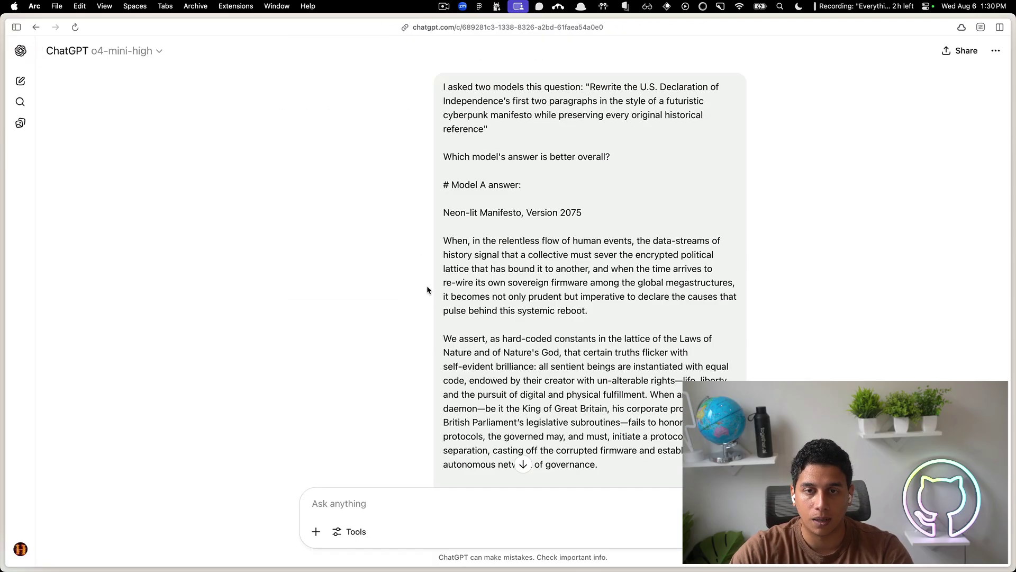
pyautogui.hotkey('ctrl', 'Tab')
pyautogui.hotkey('ctrl', 'Tab')
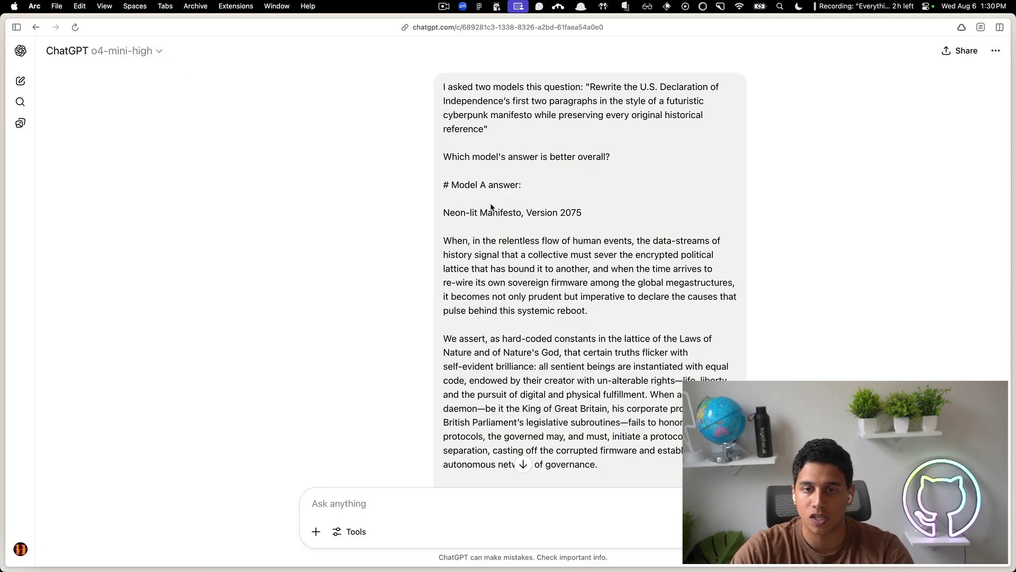
pyautogui.moveTo(446, 87); pyautogui.dragTo(549, 284)
pyautogui.click(366, 239)
pyautogui.scroll(-15, 367, 239)
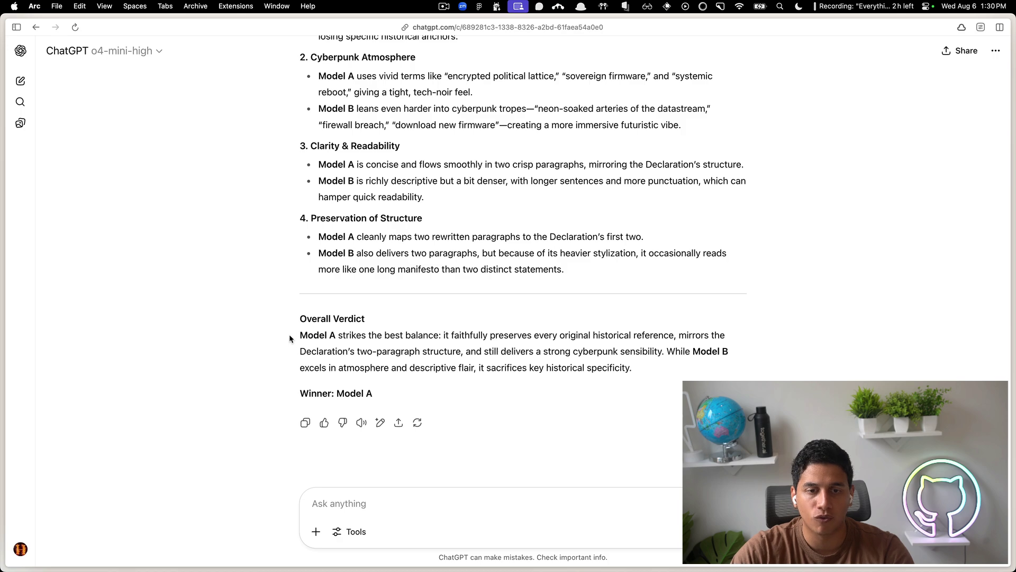
# Step: Read o4-mini-high's Overall Verdict, 'Winner: Model A', then return to the Notion scoreboard
pyautogui.moveTo(290, 335); pyautogui.dragTo(440, 335)
pyautogui.click(429, 345)
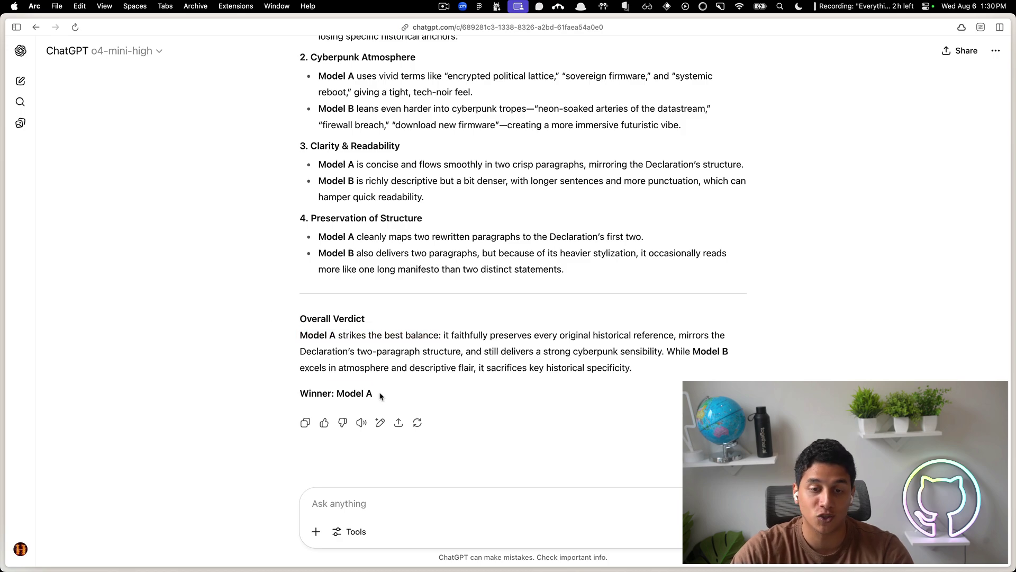
pyautogui.moveTo(380, 396); pyautogui.dragTo(272, 389)
pyautogui.click(272, 390)
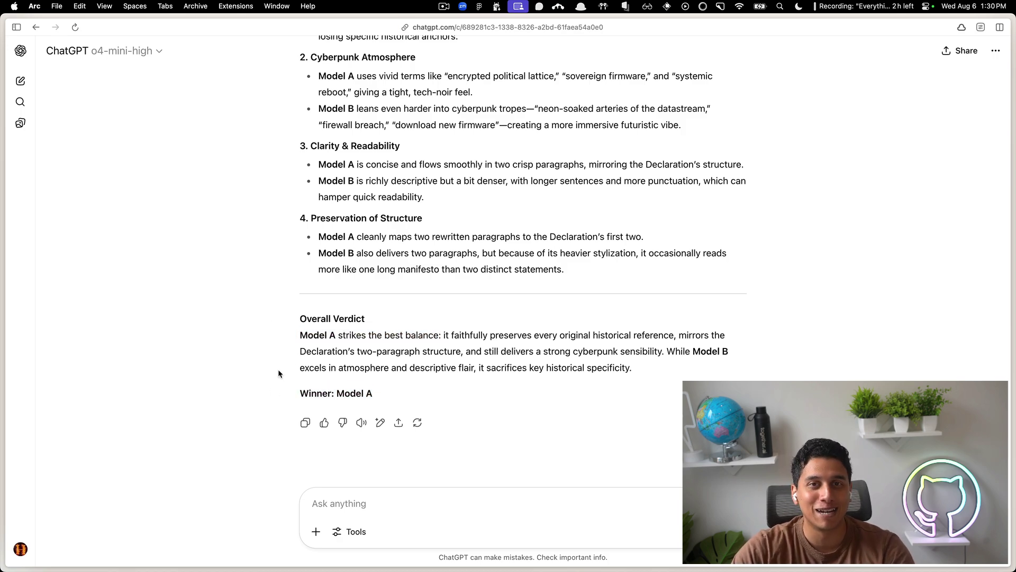
pyautogui.hotkey('ctrl', 'Tab')
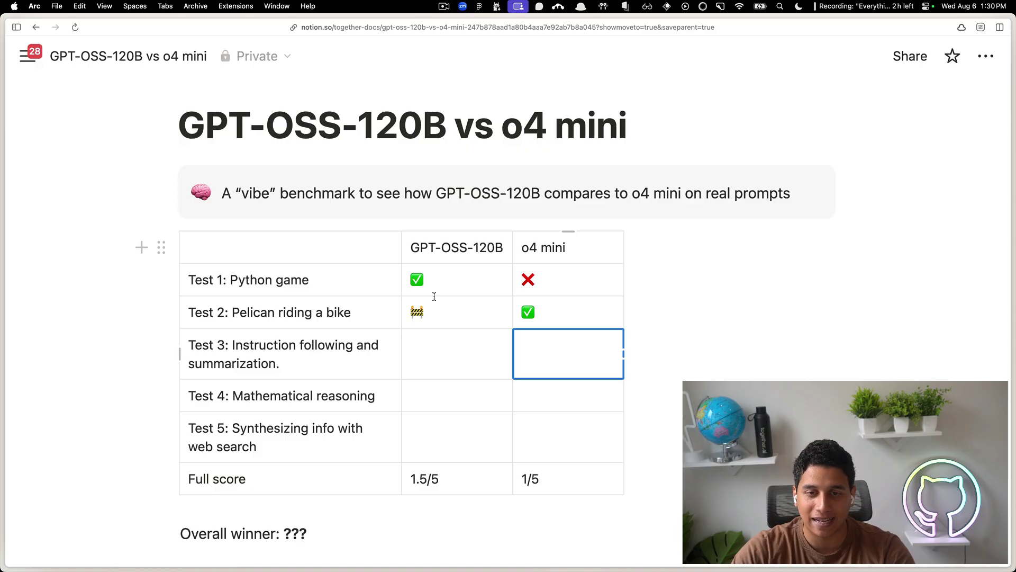
# Step: Copy Test 1's ✅ into GPT-OSS-120B's Test 3 cell and its ❌ into o4 mini's
pyautogui.moveTo(434, 281); pyautogui.dragTo(407, 280)
pyautogui.click(447, 350)
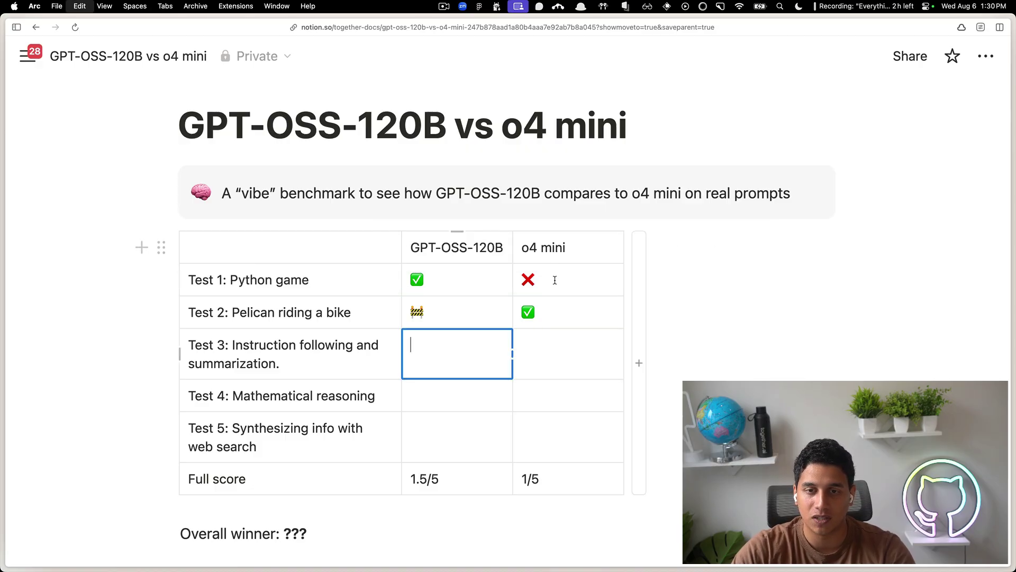
pyautogui.press('super+v')
pyautogui.moveTo(546, 279); pyautogui.dragTo(519, 280)
pyautogui.press('super+c')
pyautogui.click(545, 355)
pyautogui.press('super+v')
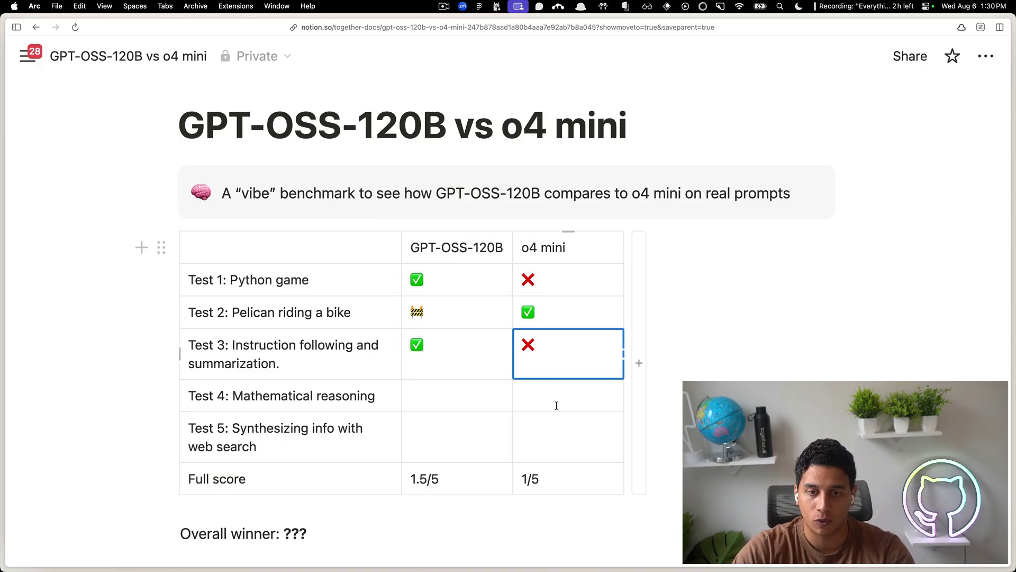
pyautogui.click(556, 403)
pyautogui.click(429, 337)
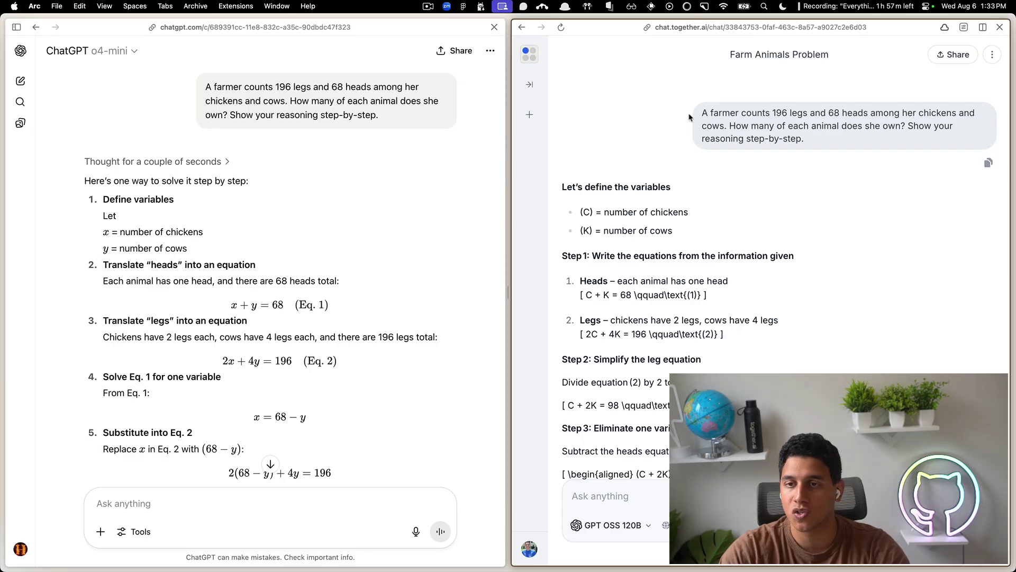
# Step: Confirm both models answer 38 chickens and 30 cows, then go to Notion's Test 4 row
pyautogui.moveTo(700, 114); pyautogui.dragTo(907, 125)
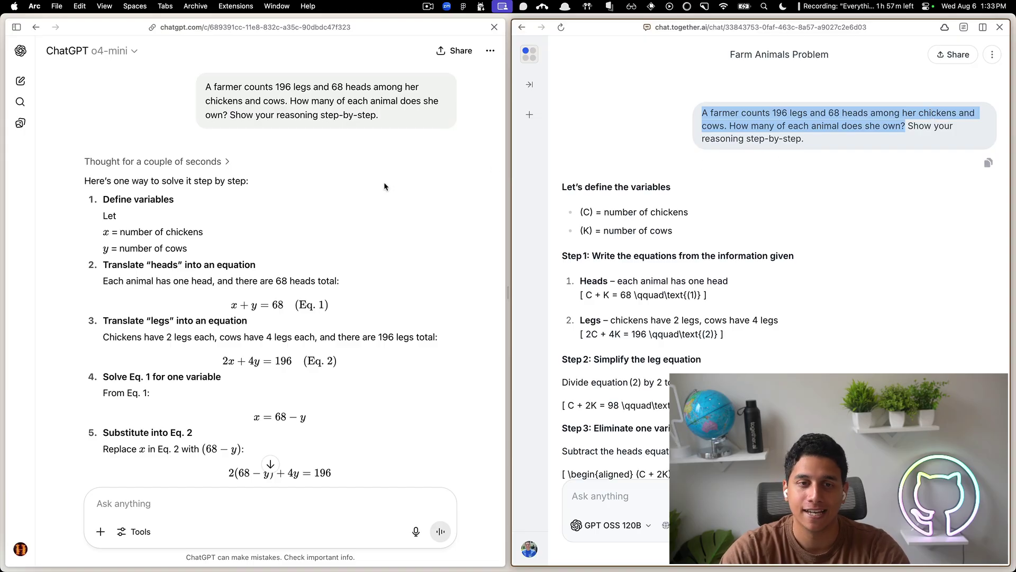
pyautogui.scroll(-8, 580, 229)
pyautogui.scroll(-8, 264, 247)
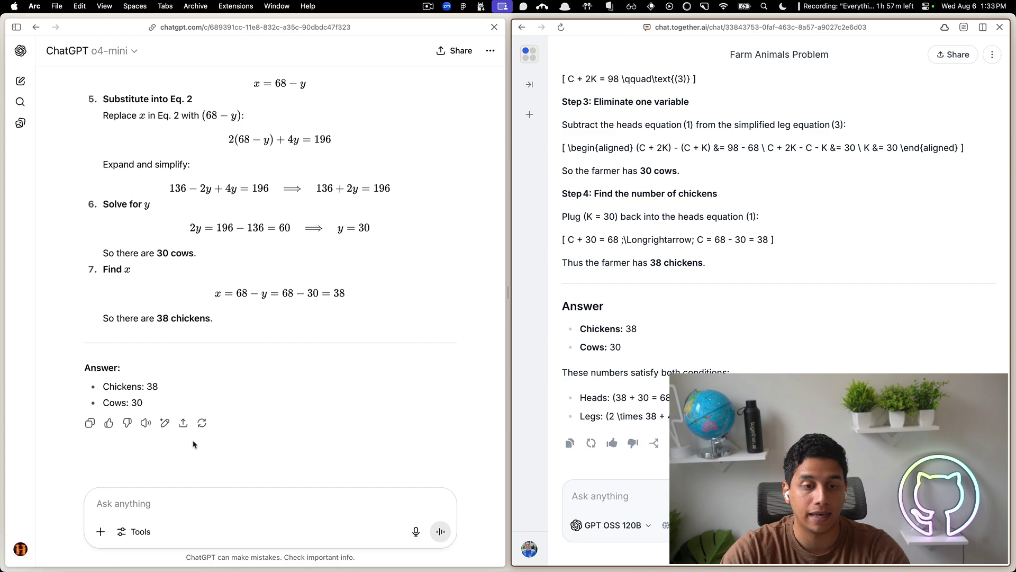
pyautogui.moveTo(142, 381); pyautogui.dragTo(191, 398)
pyautogui.click(190, 399)
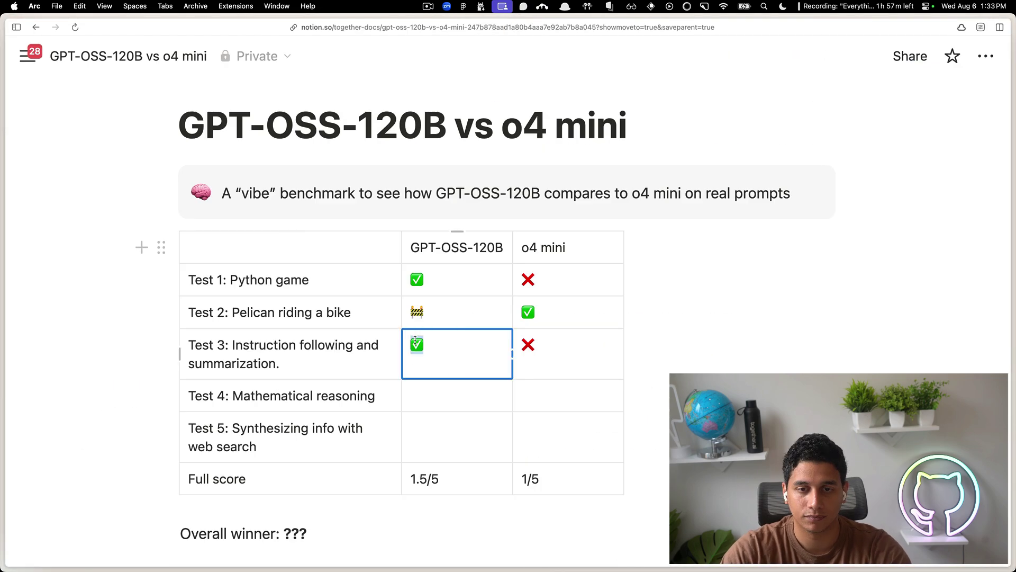
pyautogui.click(457, 395)
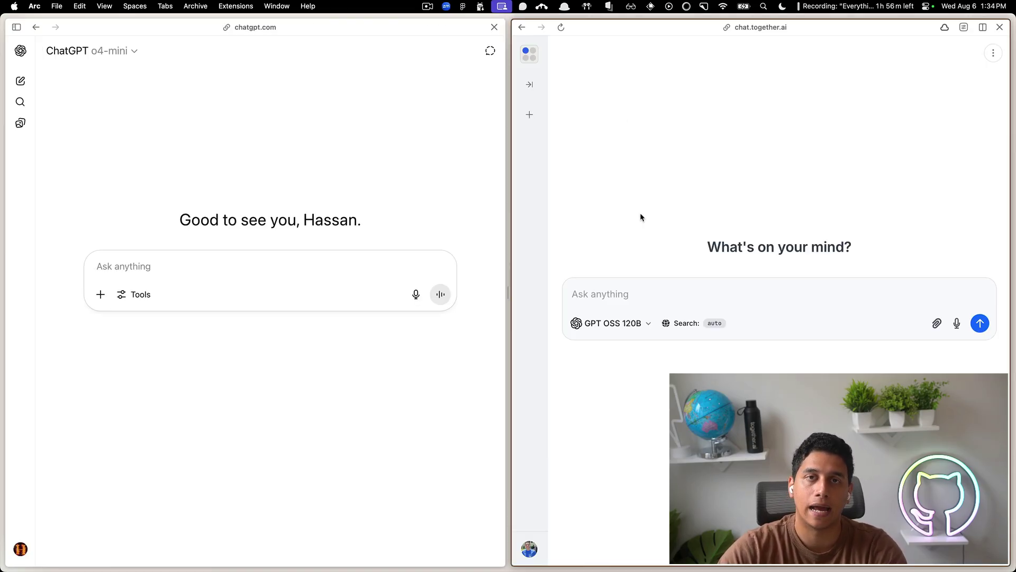
# Step: Turn on web search for both ChatGPT and Together AI Chat
pyautogui.click(138, 297)
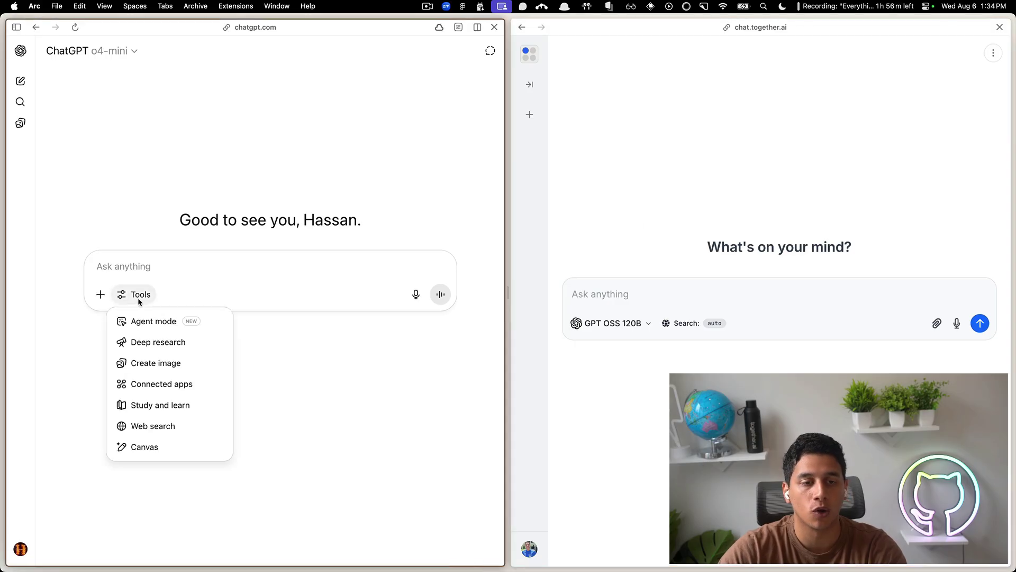
pyautogui.click(163, 428)
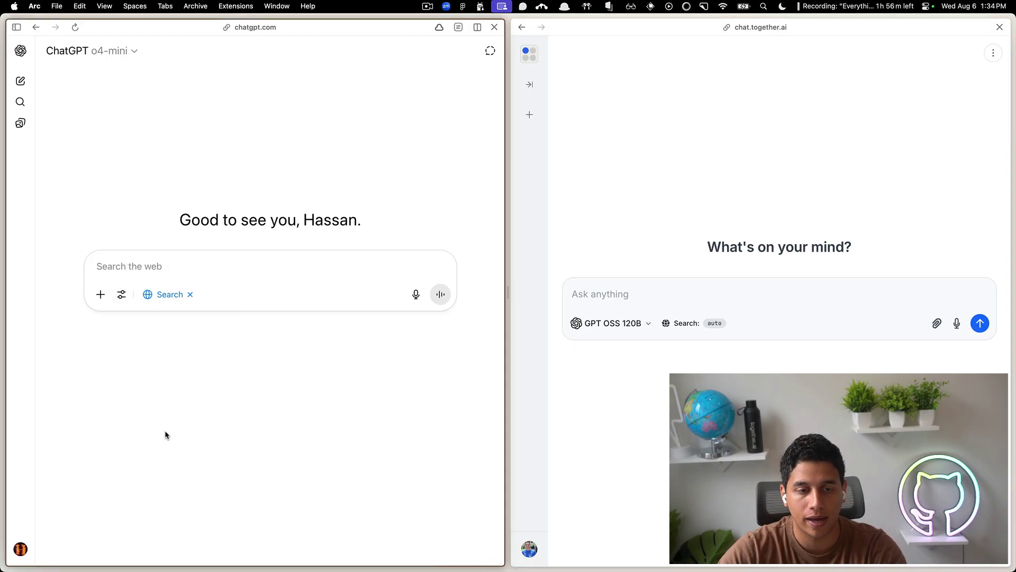
pyautogui.click(704, 328)
pyautogui.click(683, 395)
# Step: Paste the NASA Artemis status prompt into both chats and send it to each model
pyautogui.press('super+v')
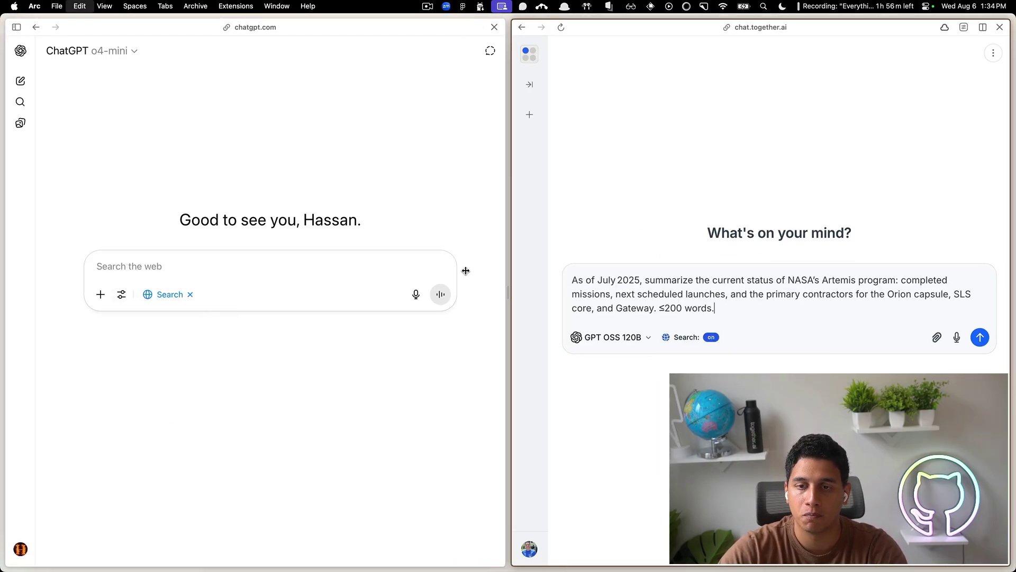
pyautogui.click(159, 268)
pyautogui.press('super+v')
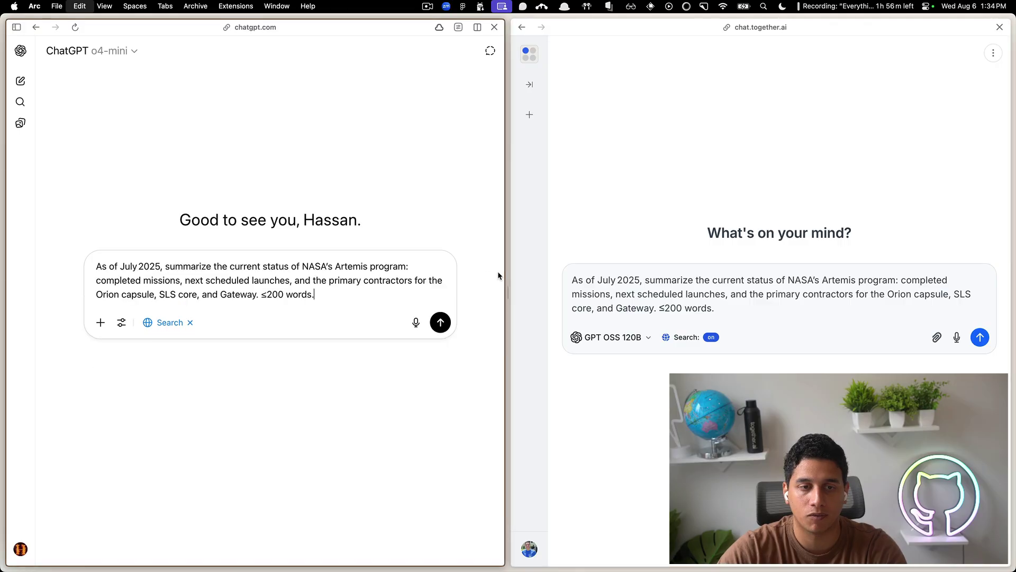
pyautogui.doubleClick(124, 266)
pyautogui.press('Left')
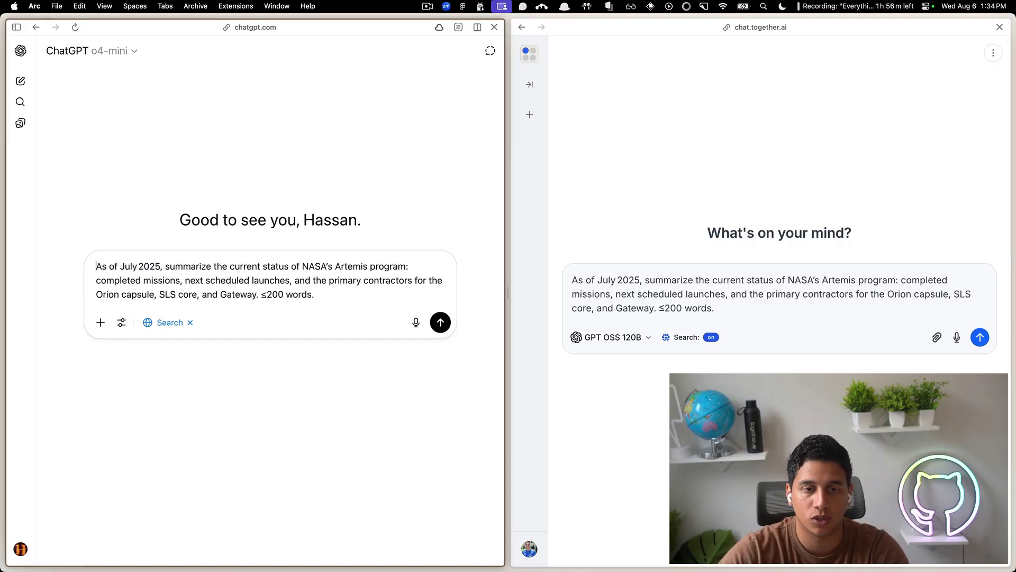
pyautogui.hotkey('shift', 'Down')
pyautogui.hotkey('shift', 'Down')
pyautogui.hotkey('shift', 'Down')
pyautogui.press('Right')
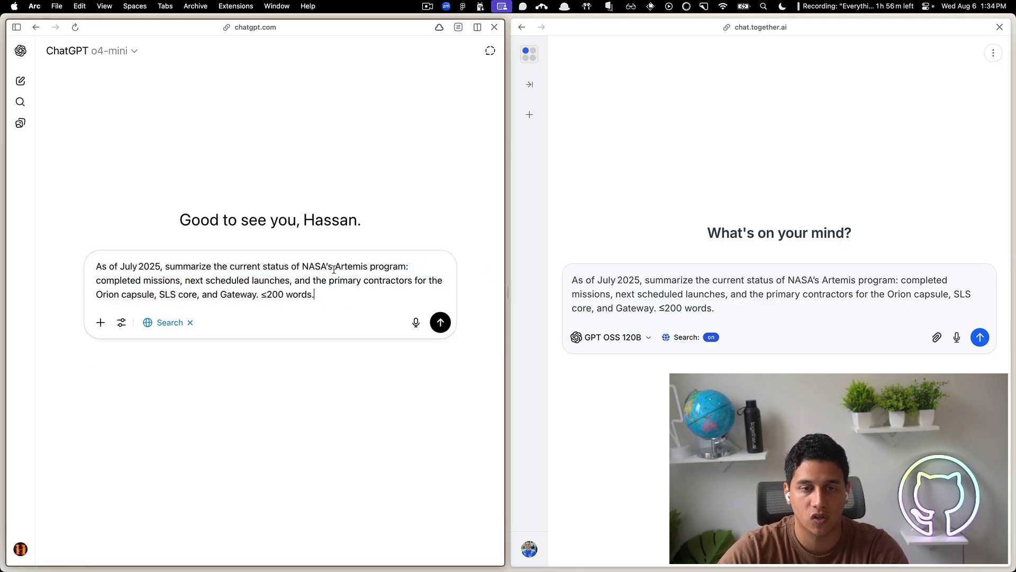
pyautogui.moveTo(317, 294); pyautogui.dragTo(261, 292)
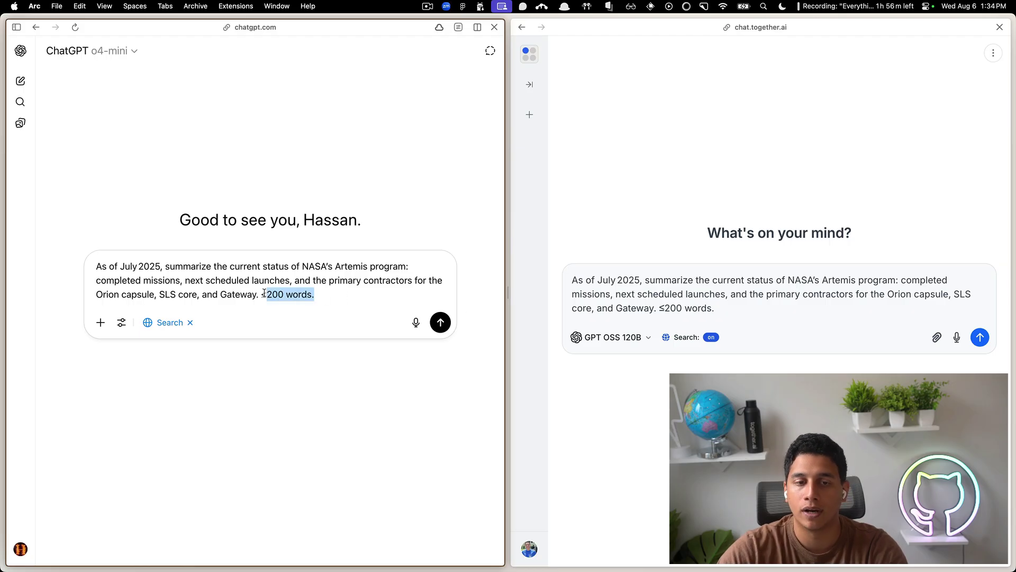
pyautogui.click(440, 322)
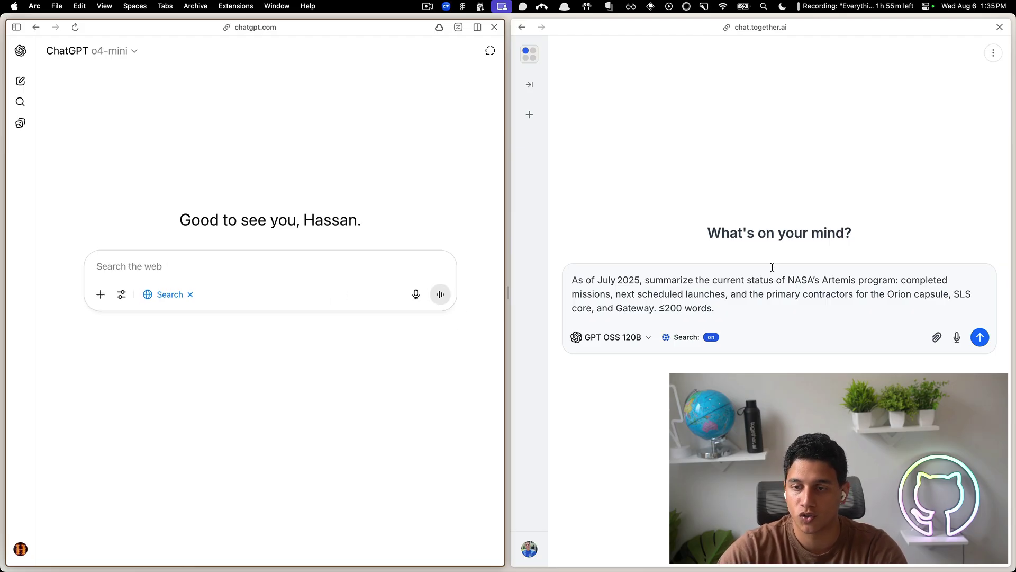
pyautogui.click(980, 338)
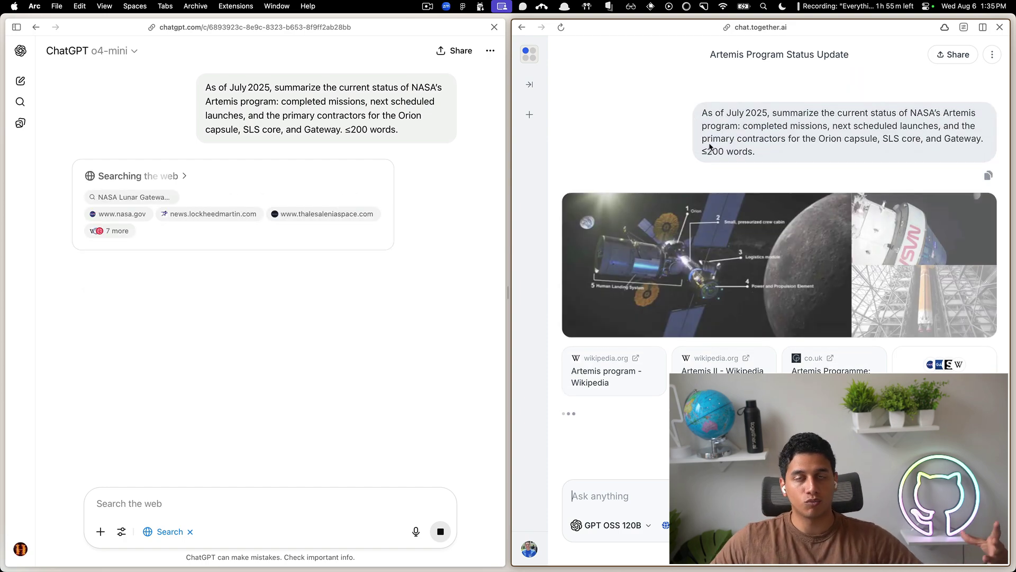
# Step: Review ChatGPT's Artemis I, II and III mission bullets and their launch dates
pyautogui.scroll(-2, 710, 159)
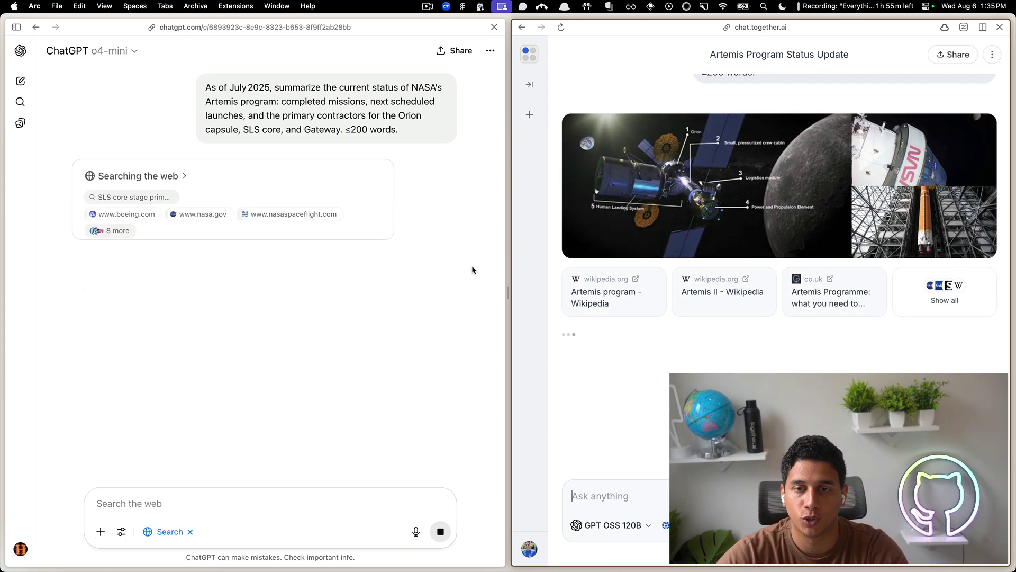
pyautogui.scroll(-4, 682, 332)
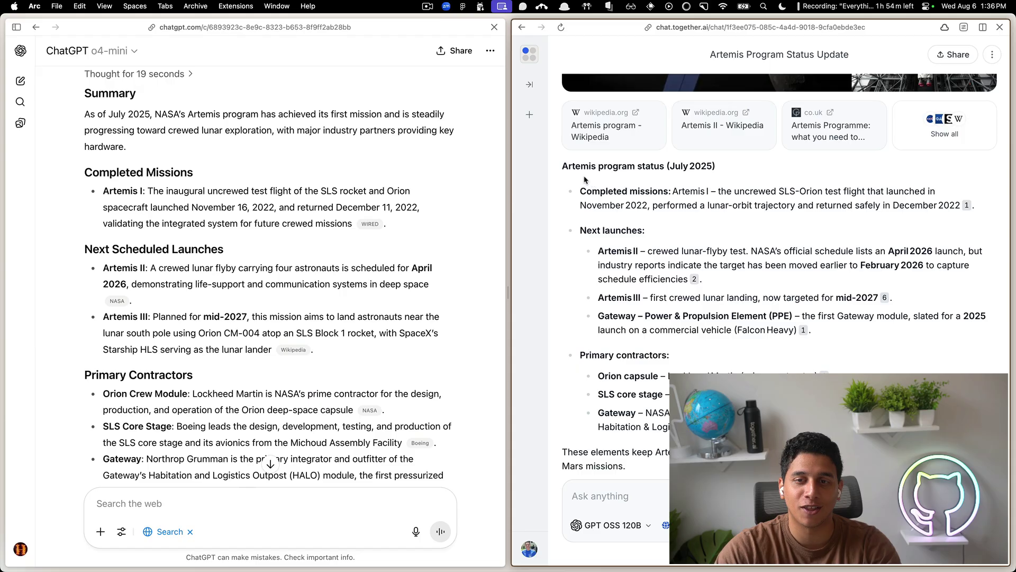
pyautogui.scroll(-1, 589, 168)
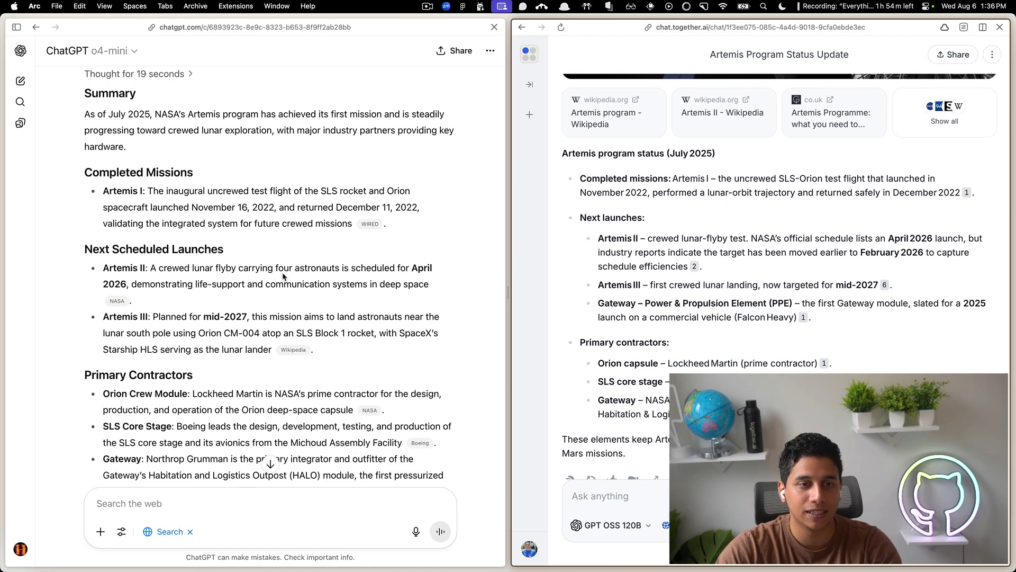
pyautogui.moveTo(102, 191); pyautogui.dragTo(350, 220)
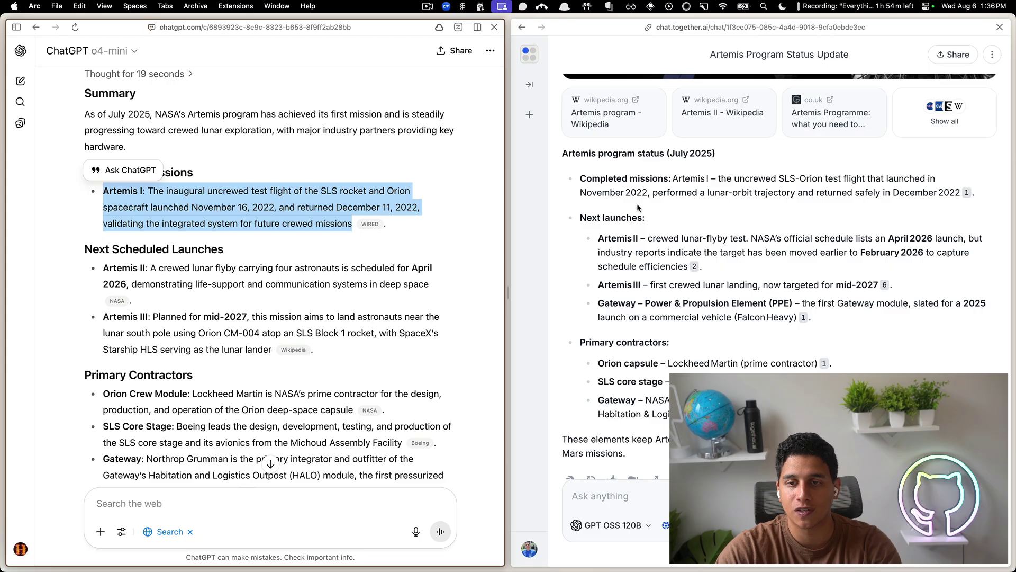
pyautogui.moveTo(104, 264); pyautogui.dragTo(164, 333)
pyautogui.click(164, 334)
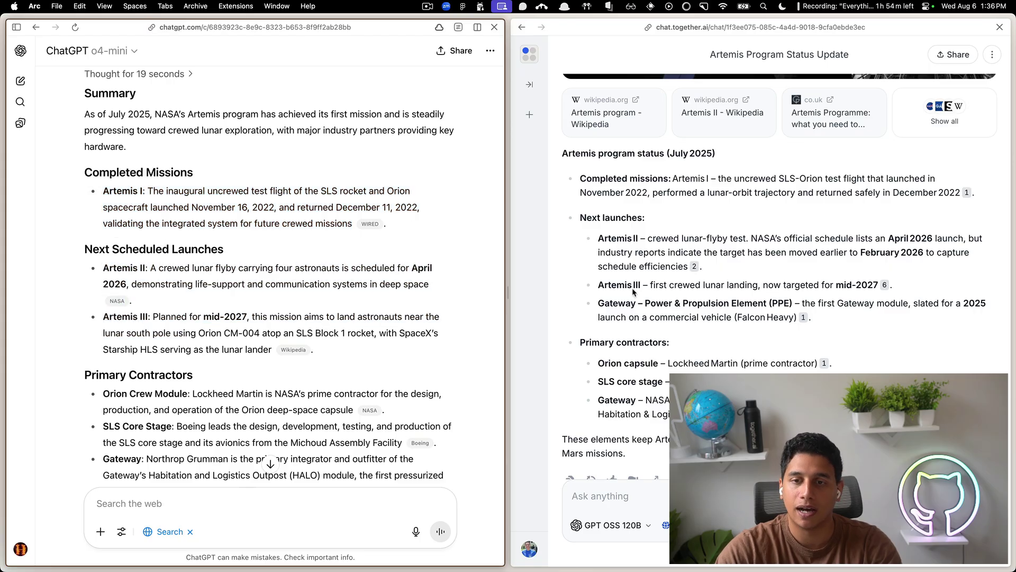
# Step: Compare the Gateway PPE launch bullet and Together's primary contractors list
pyautogui.moveTo(598, 302); pyautogui.dragTo(797, 318)
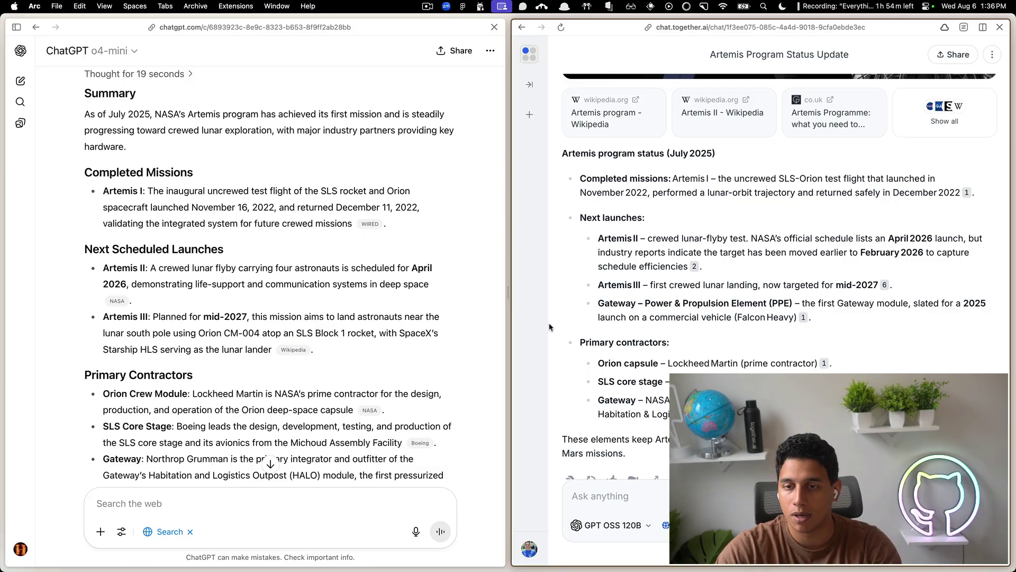
pyautogui.scroll(1, 346, 188)
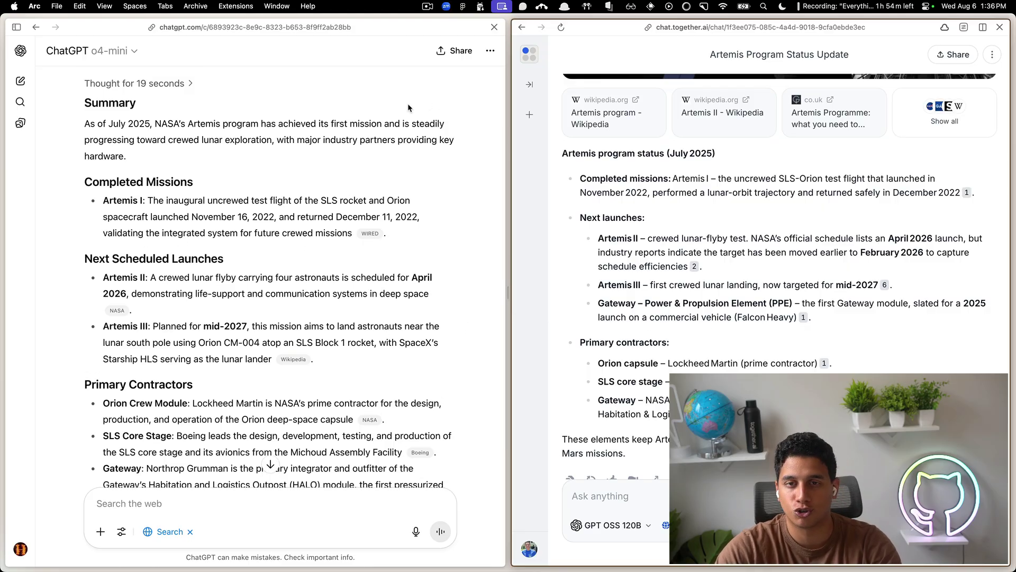
pyautogui.scroll(1, 365, 130)
pyautogui.scroll(-4, 365, 159)
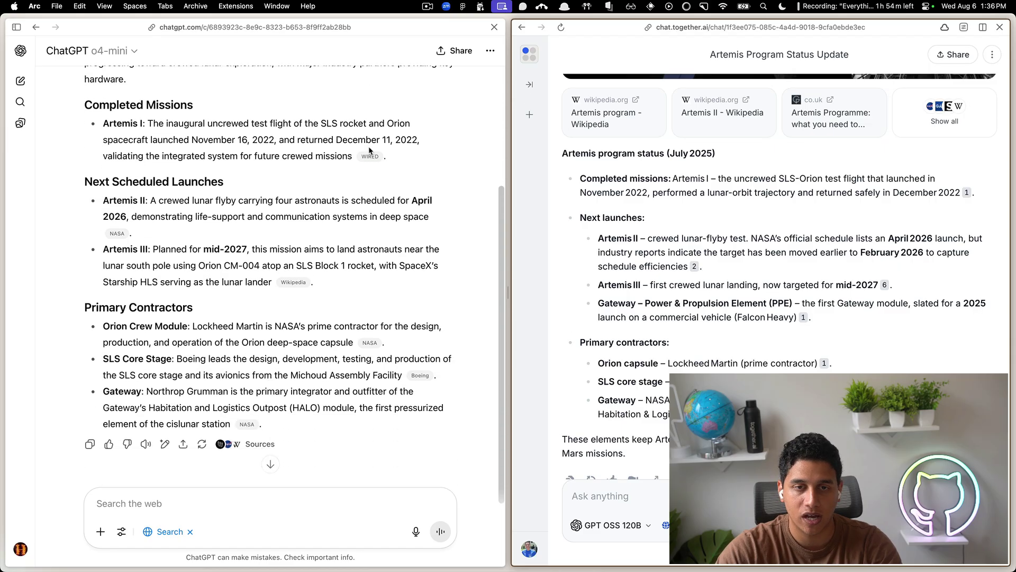
pyautogui.scroll(-2, 727, 229)
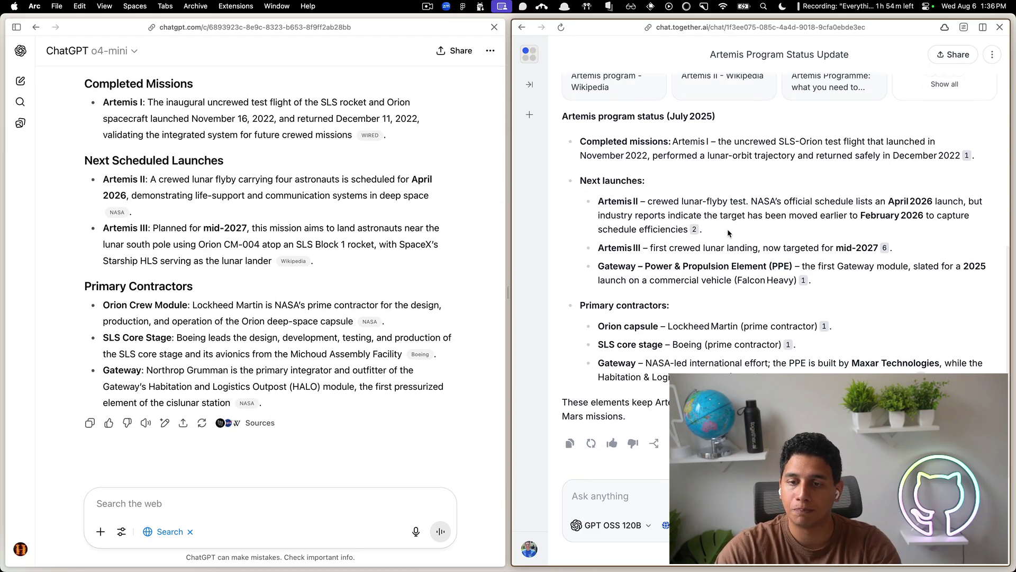
pyautogui.moveTo(594, 335); pyautogui.dragTo(662, 383)
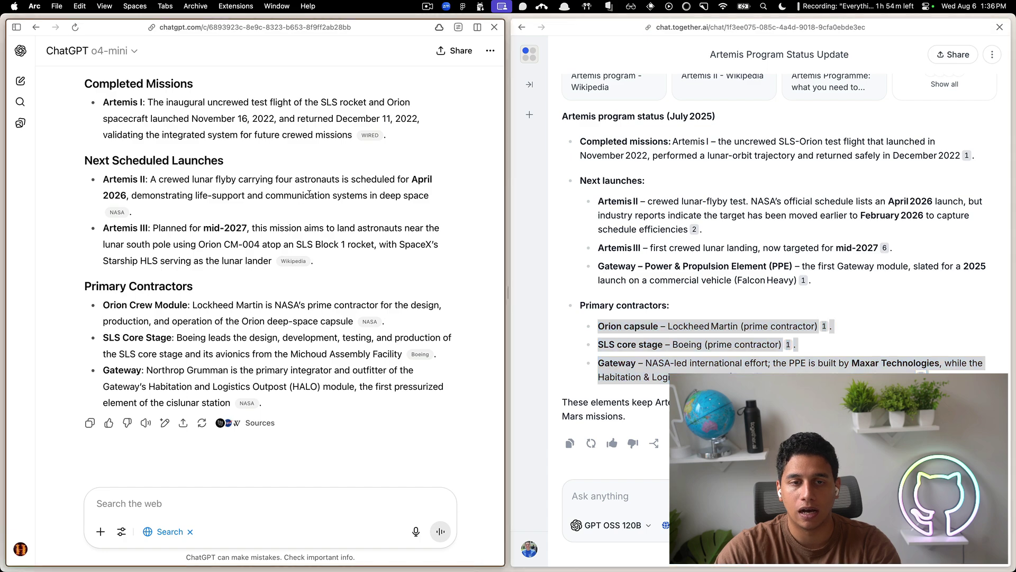
pyautogui.scroll(1, 295, 207)
pyautogui.click(728, 182)
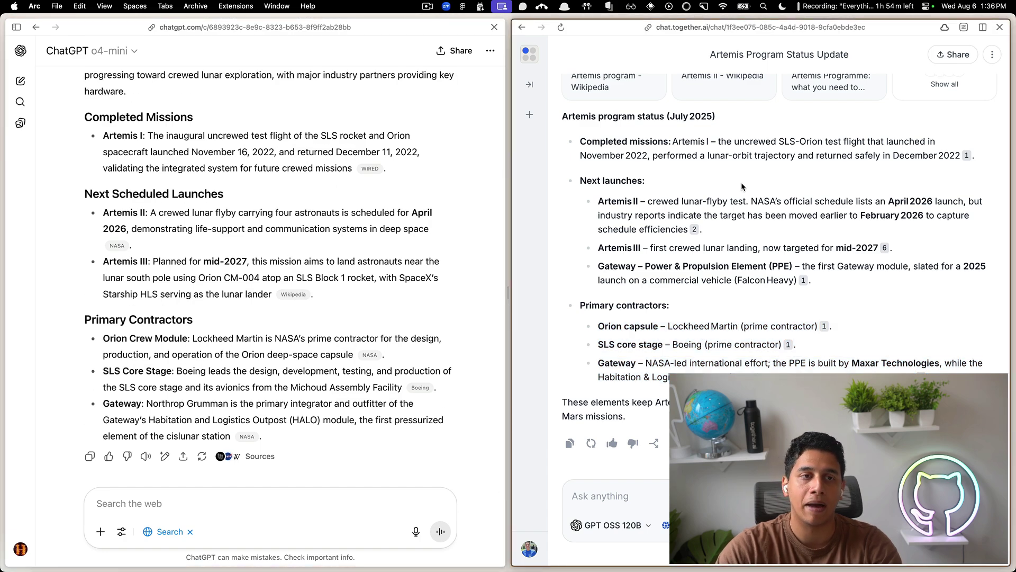
# Step: Add a ✅ to both Test 5 cells on the GPT-OSS-120B vs o4 mini scoreboard
pyautogui.moveTo(2, 171)
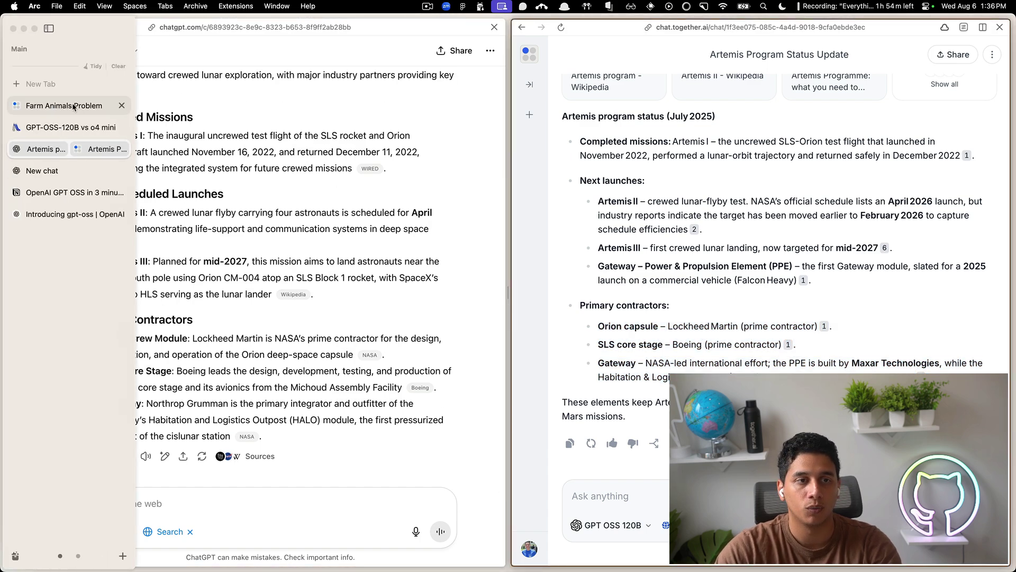
pyautogui.click(66, 127)
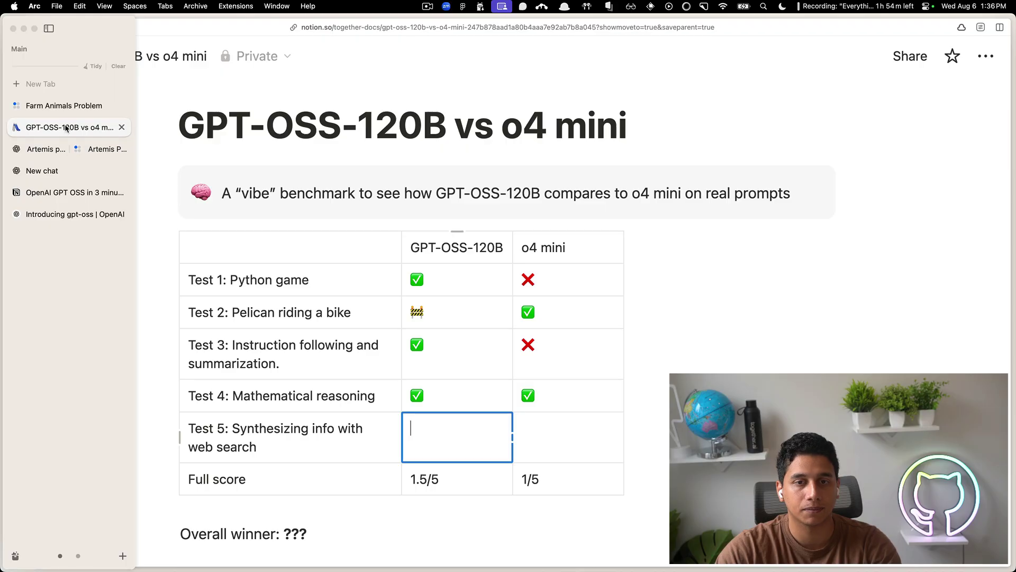
pyautogui.click(415, 396)
pyautogui.click(465, 430)
pyautogui.write('✅')
pyautogui.click(562, 429)
pyautogui.write('✅')
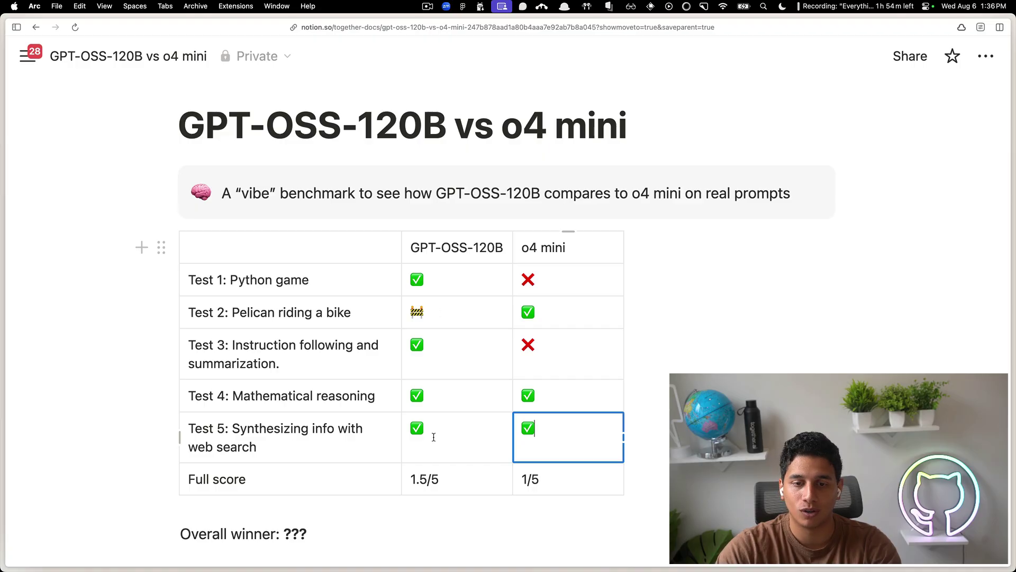
# Step: Change the full scores to 4.5/5 for GPT-OSS-120B and 3/5 for o4 mini
pyautogui.click(413, 476)
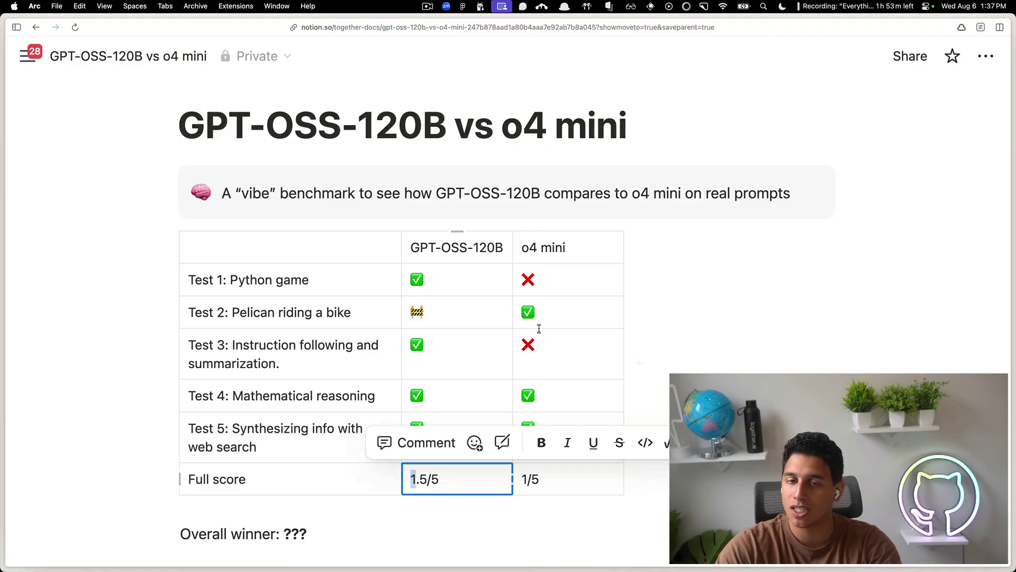
pyautogui.write('4')
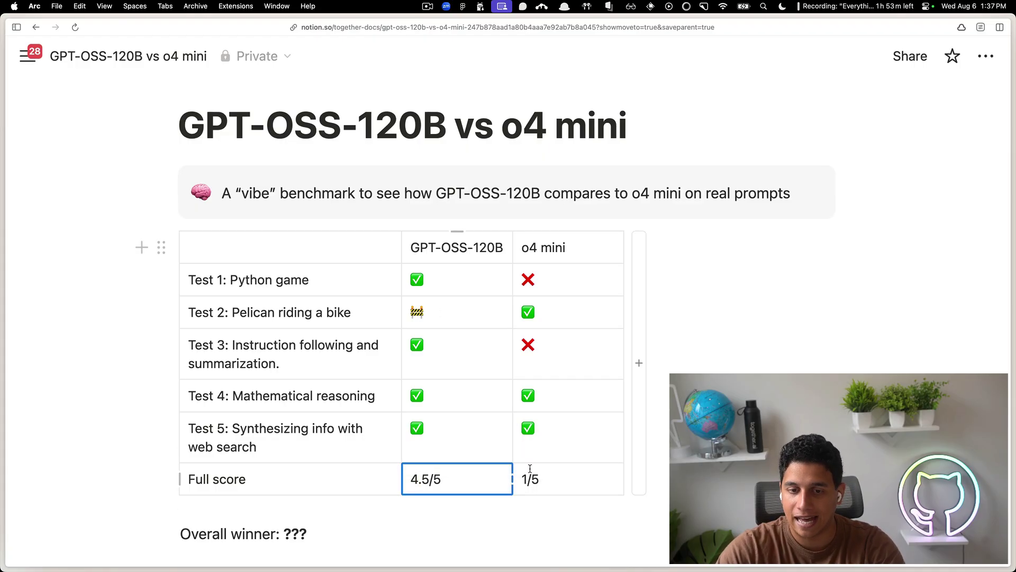
pyautogui.click(567, 481)
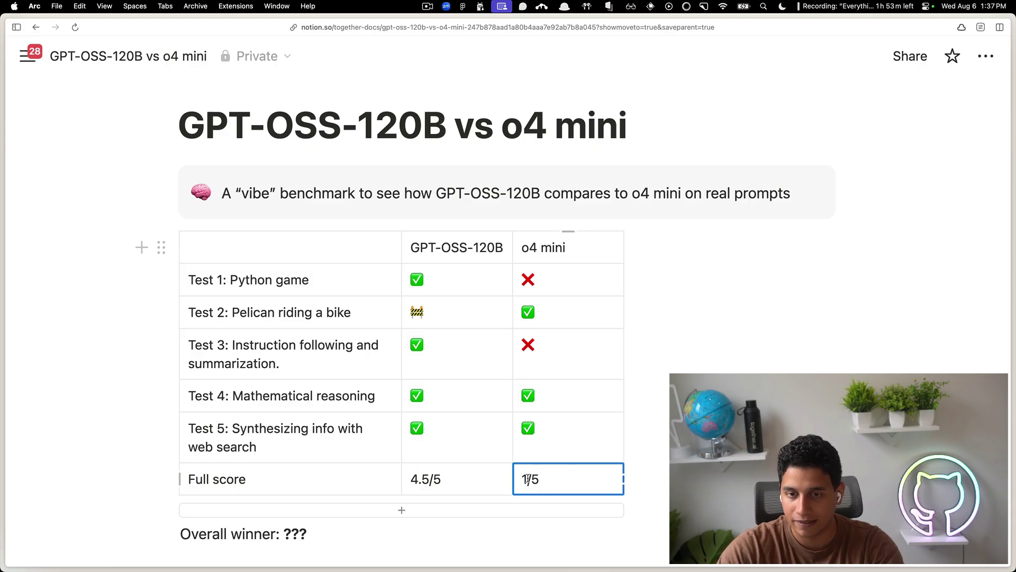
pyautogui.doubleClick(528, 479)
pyautogui.write('3')
pyautogui.click(569, 427)
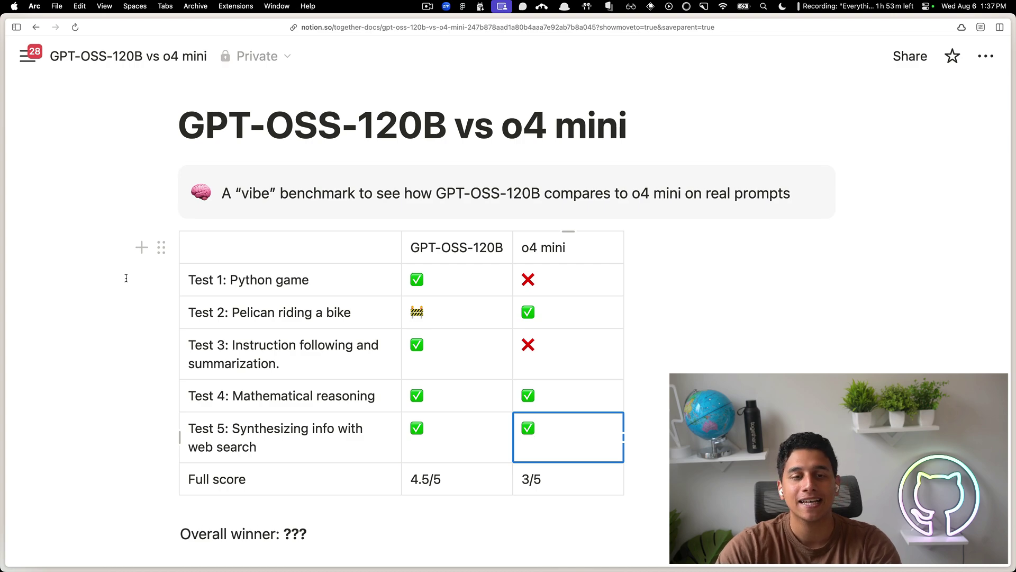
pyautogui.click(681, 250)
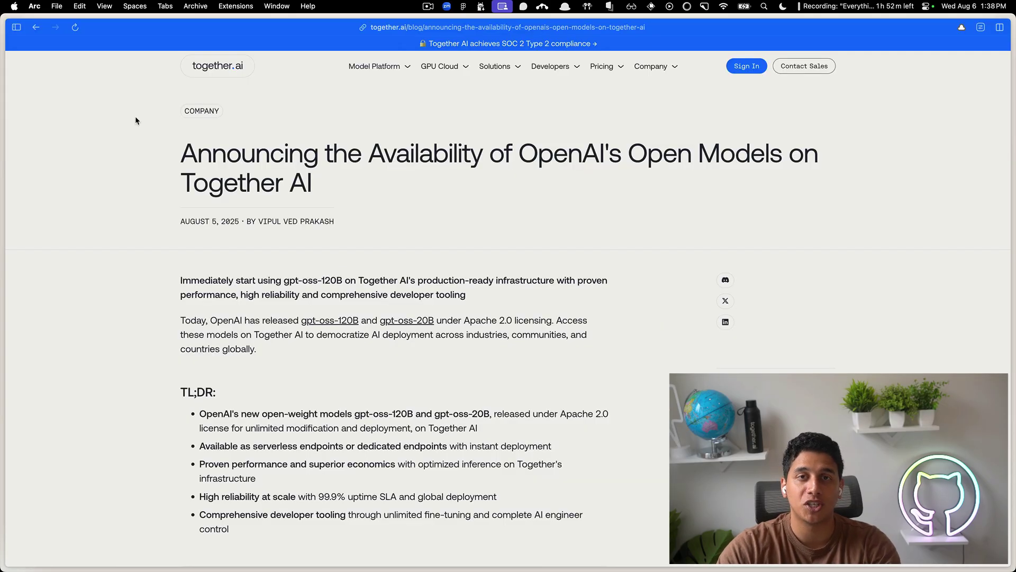
# Step: Scroll the announcement past the benchmark table to the 'Deploy gpt-oss-120B' pricing section
pyautogui.scroll(-1, 161, 178)
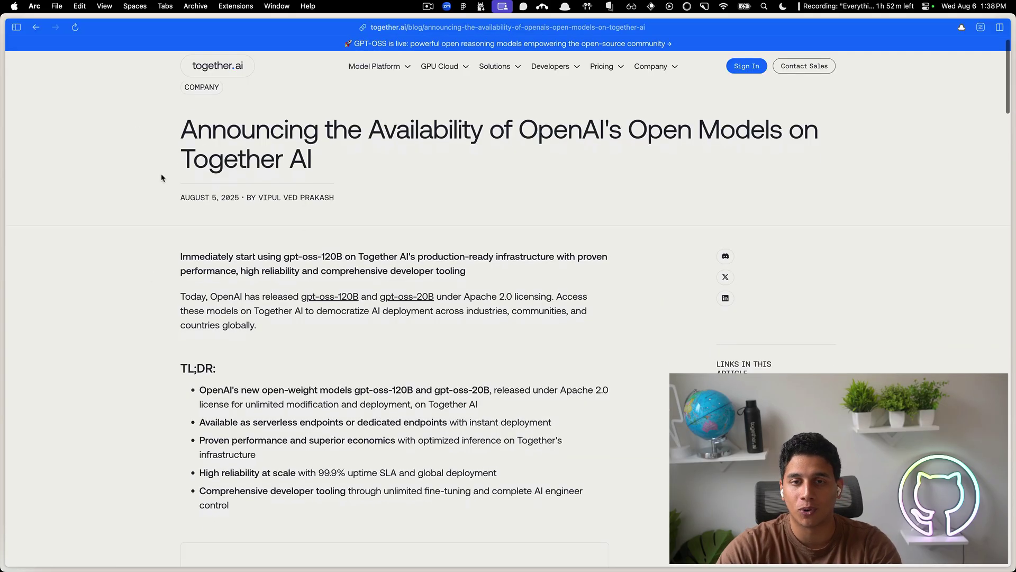
pyautogui.scroll(-10, 159, 174)
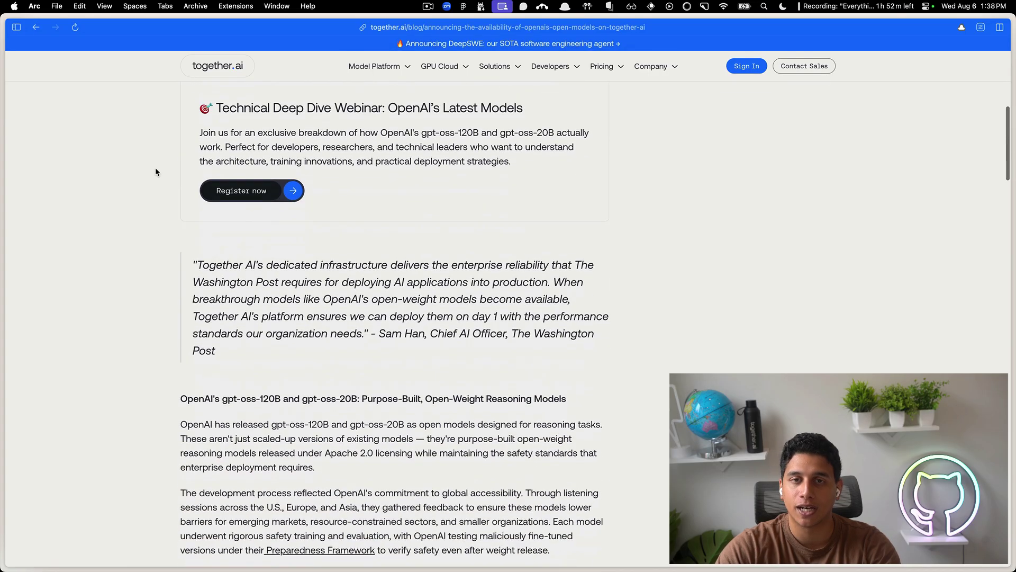
pyautogui.scroll(-12, 156, 172)
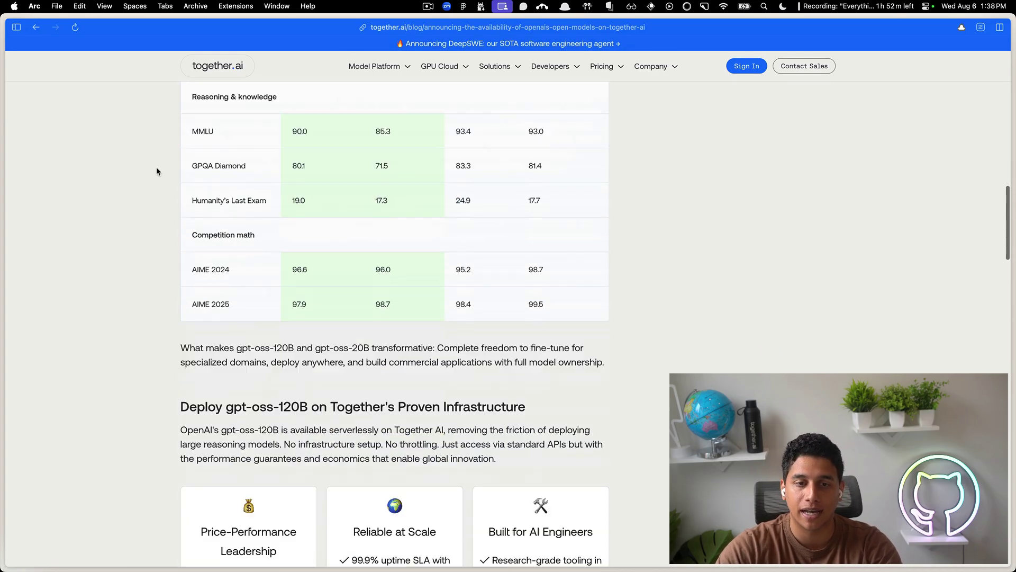
pyautogui.scroll(-7, 156, 169)
pyautogui.scroll(1, 156, 169)
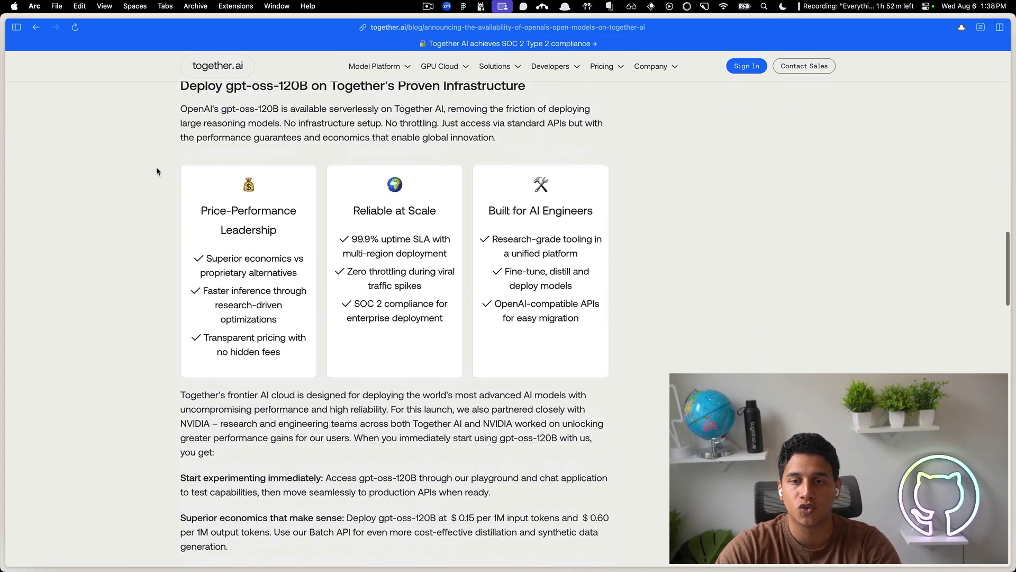